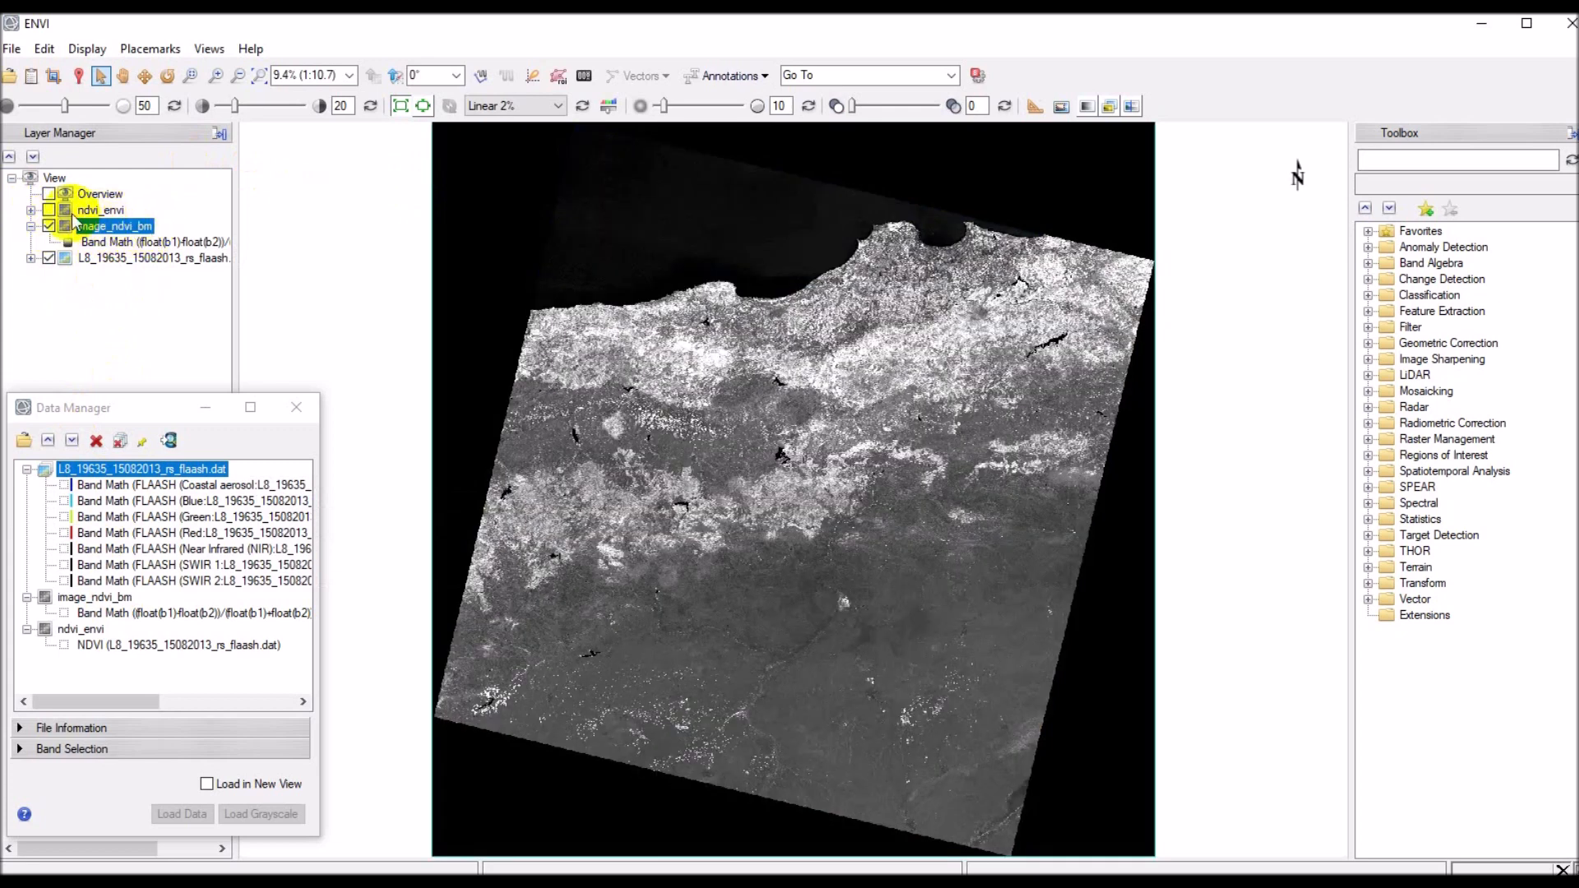
# Show the ndvi_envi layer and open the Compute Statistics tool, found by searching the toolbox for "Stat"
pyautogui.click(49, 211)
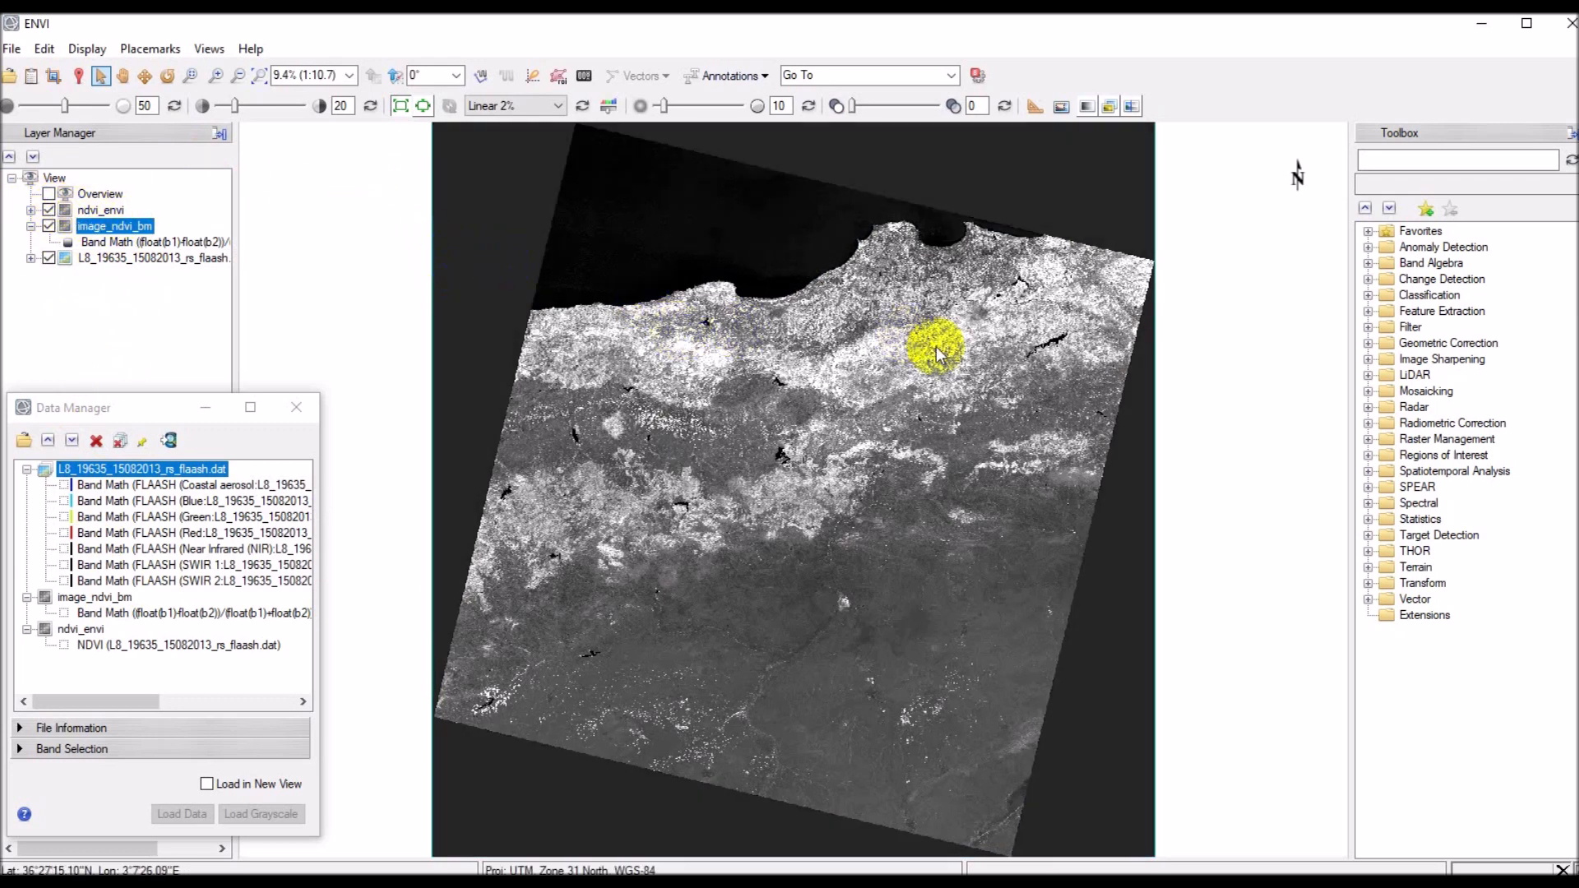
pyautogui.click(1369, 440)
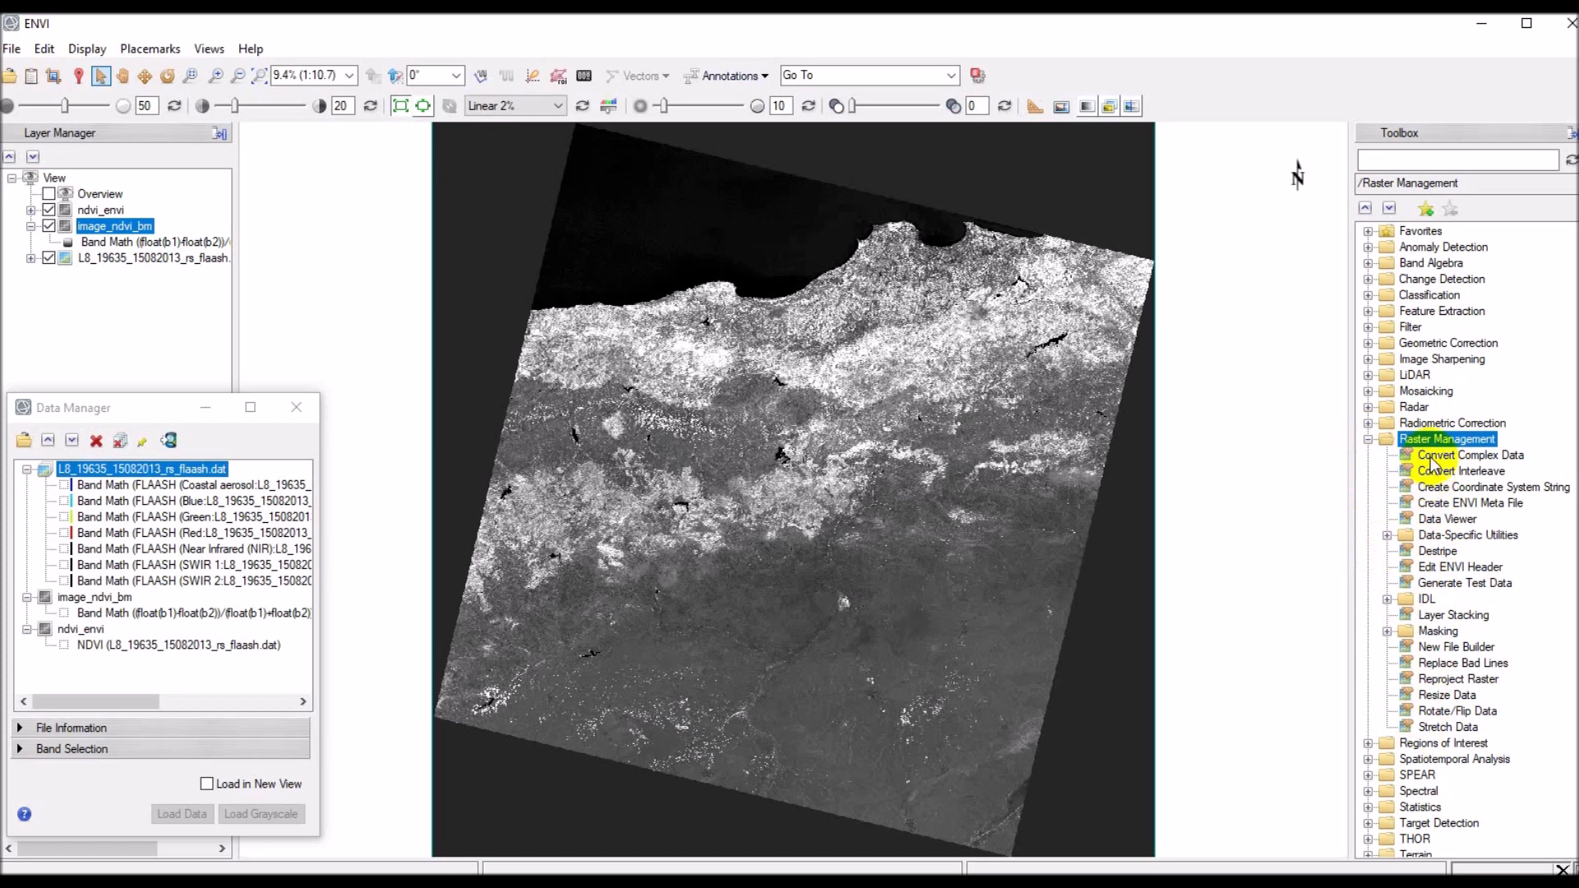
pyautogui.click(1422, 159)
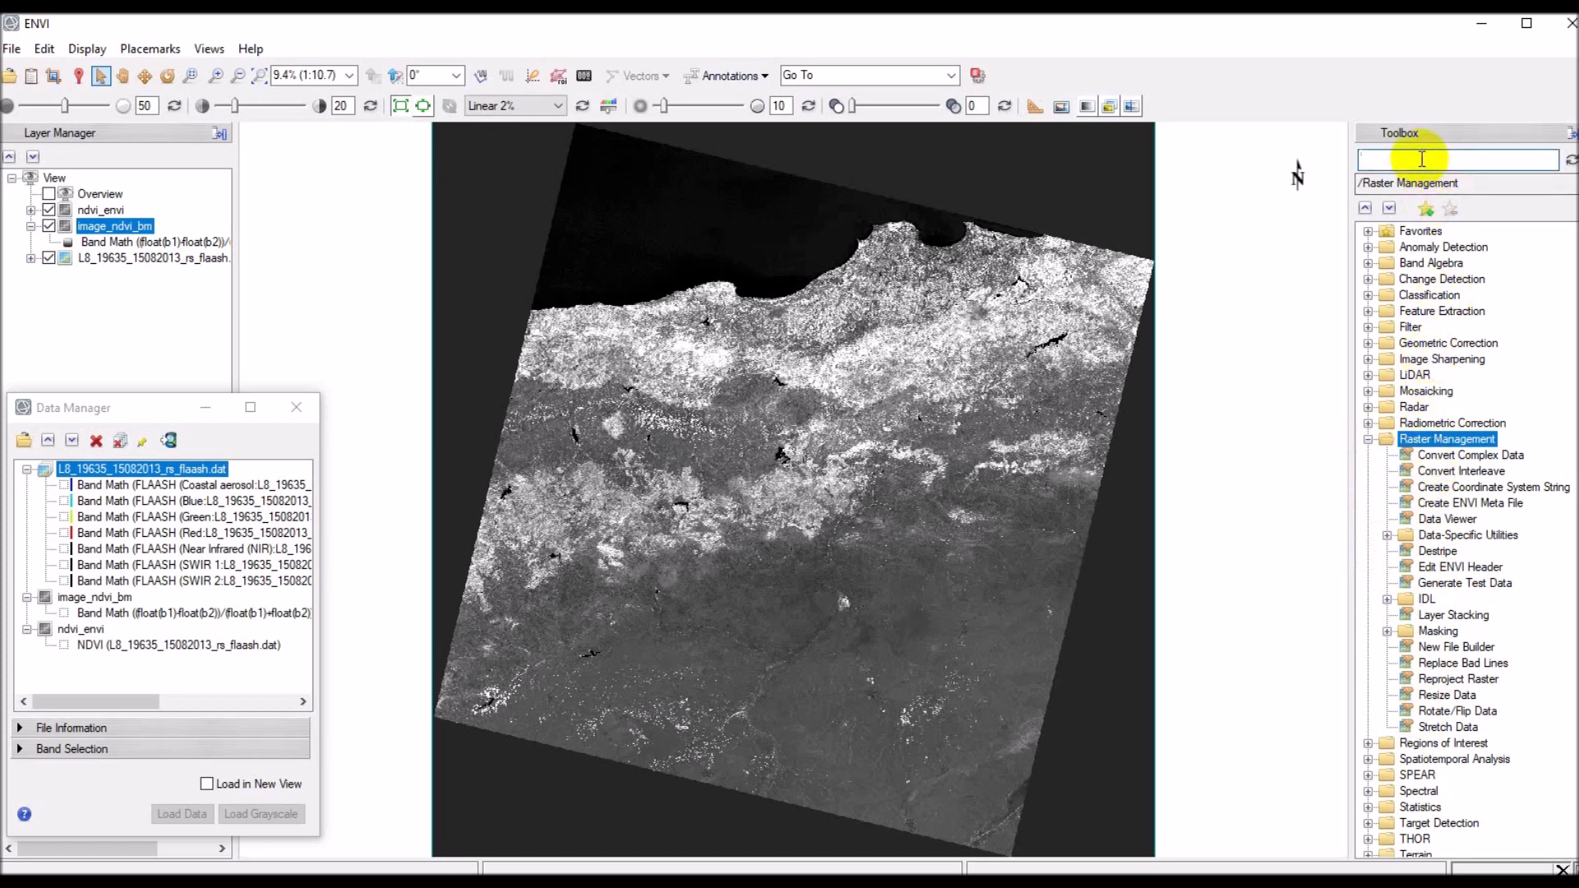
pyautogui.write('Stat')
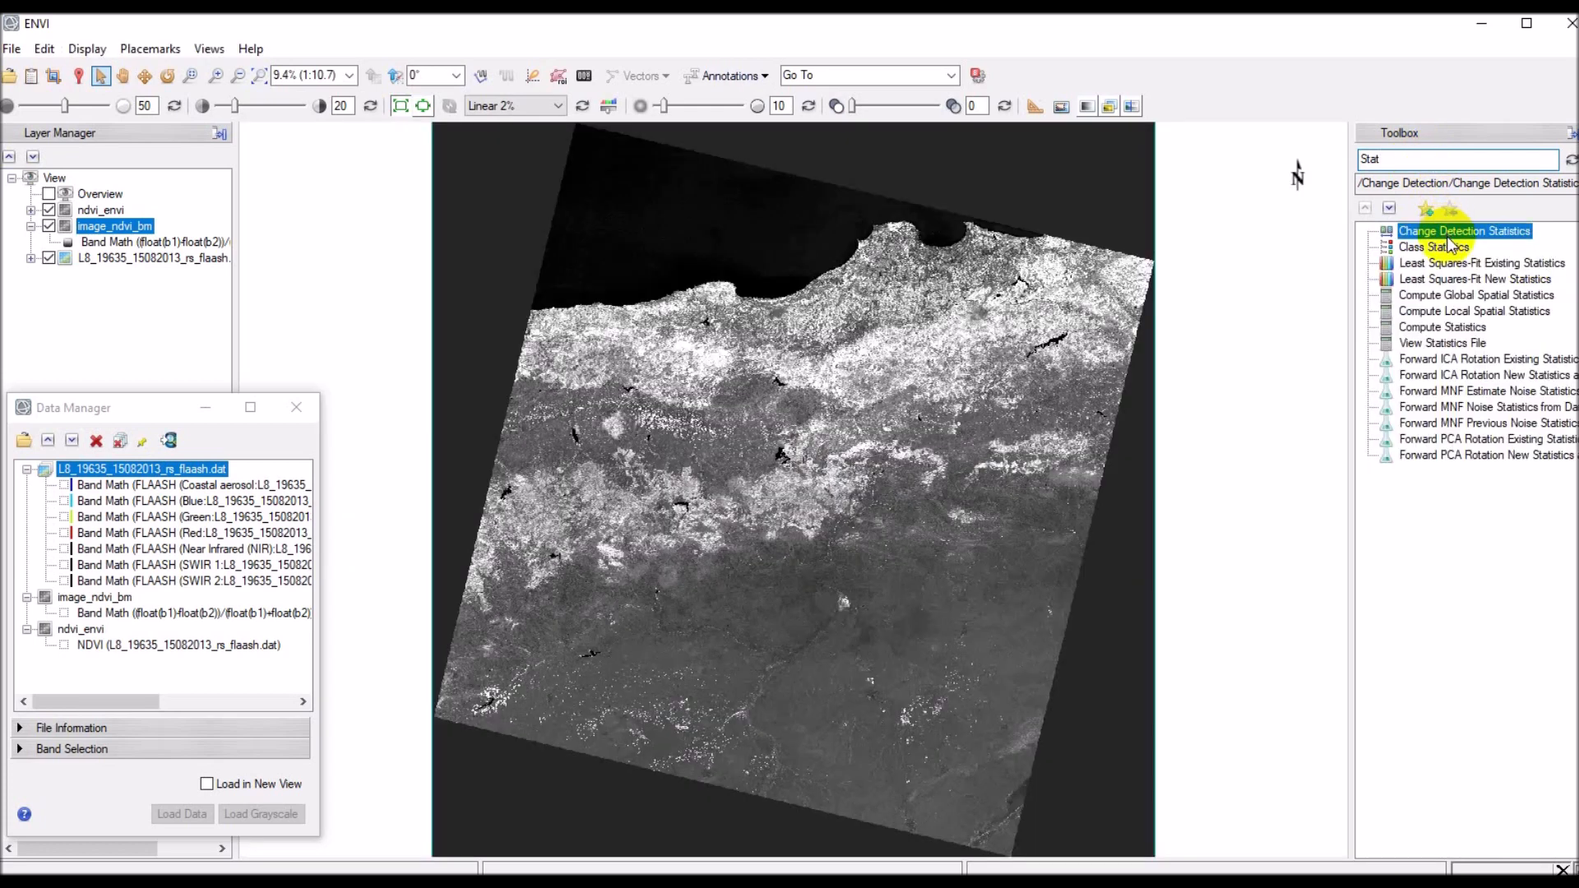
pyautogui.click(1444, 328)
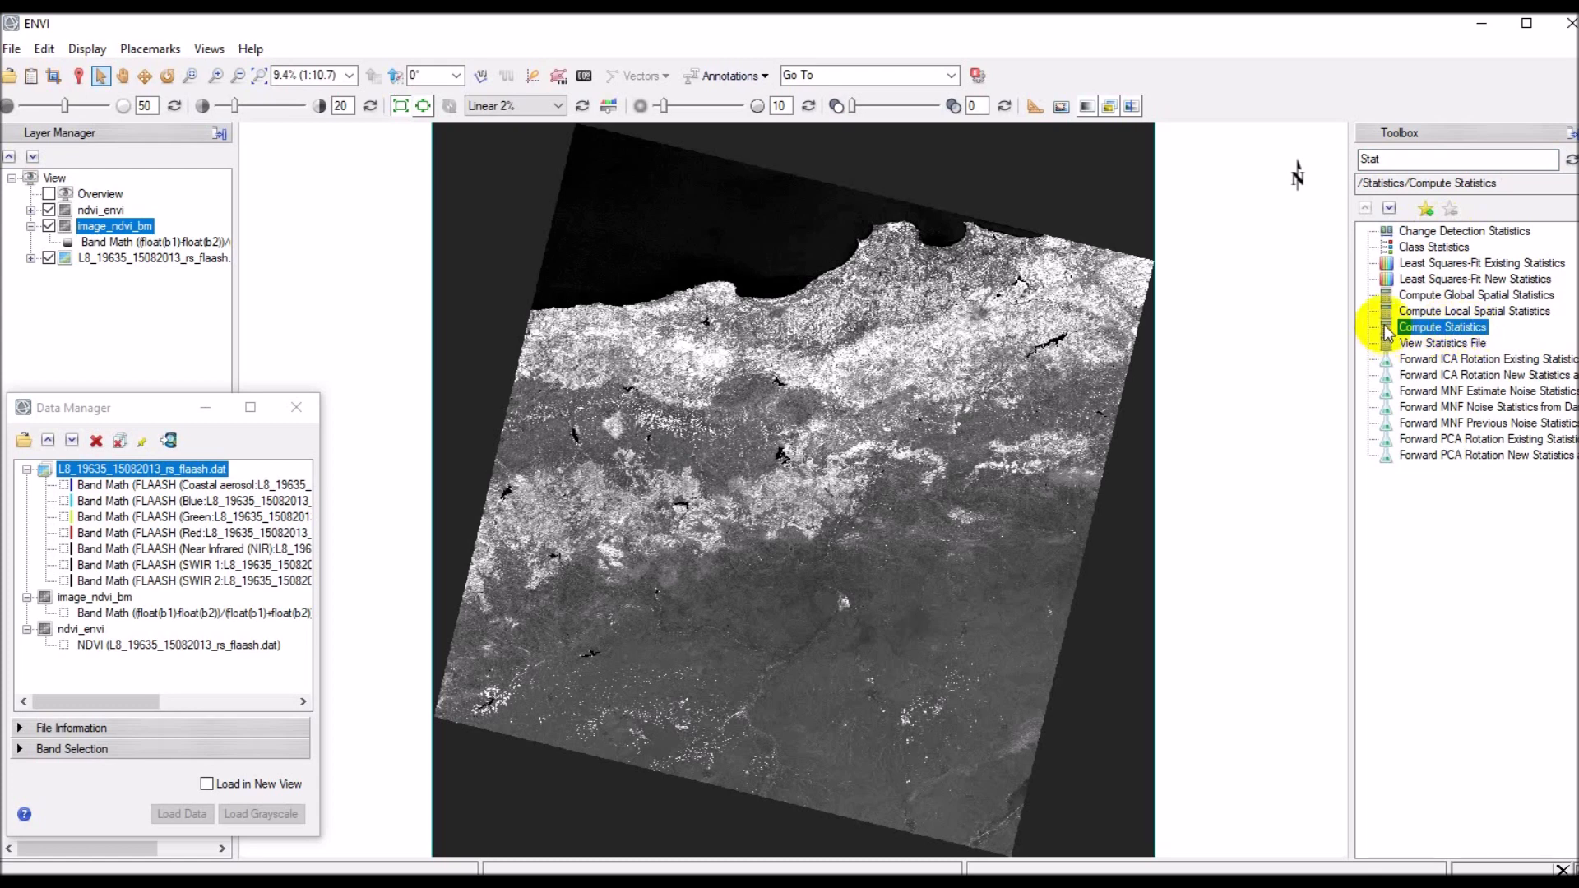
pyautogui.click(1471, 183)
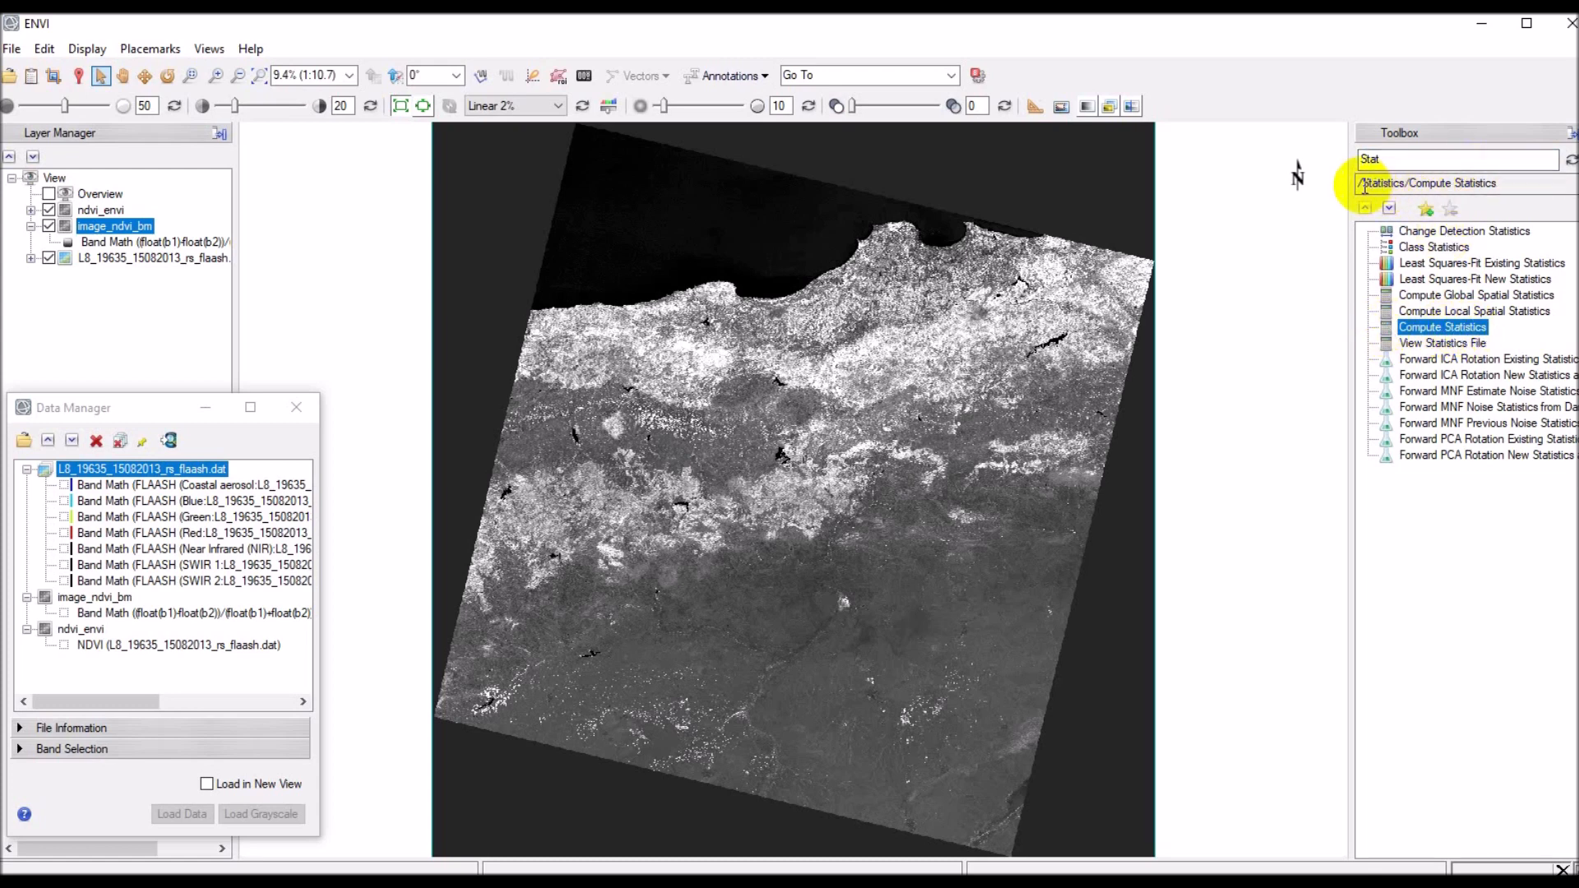
pyautogui.click(1435, 328)
pyautogui.doubleClick(1436, 330)
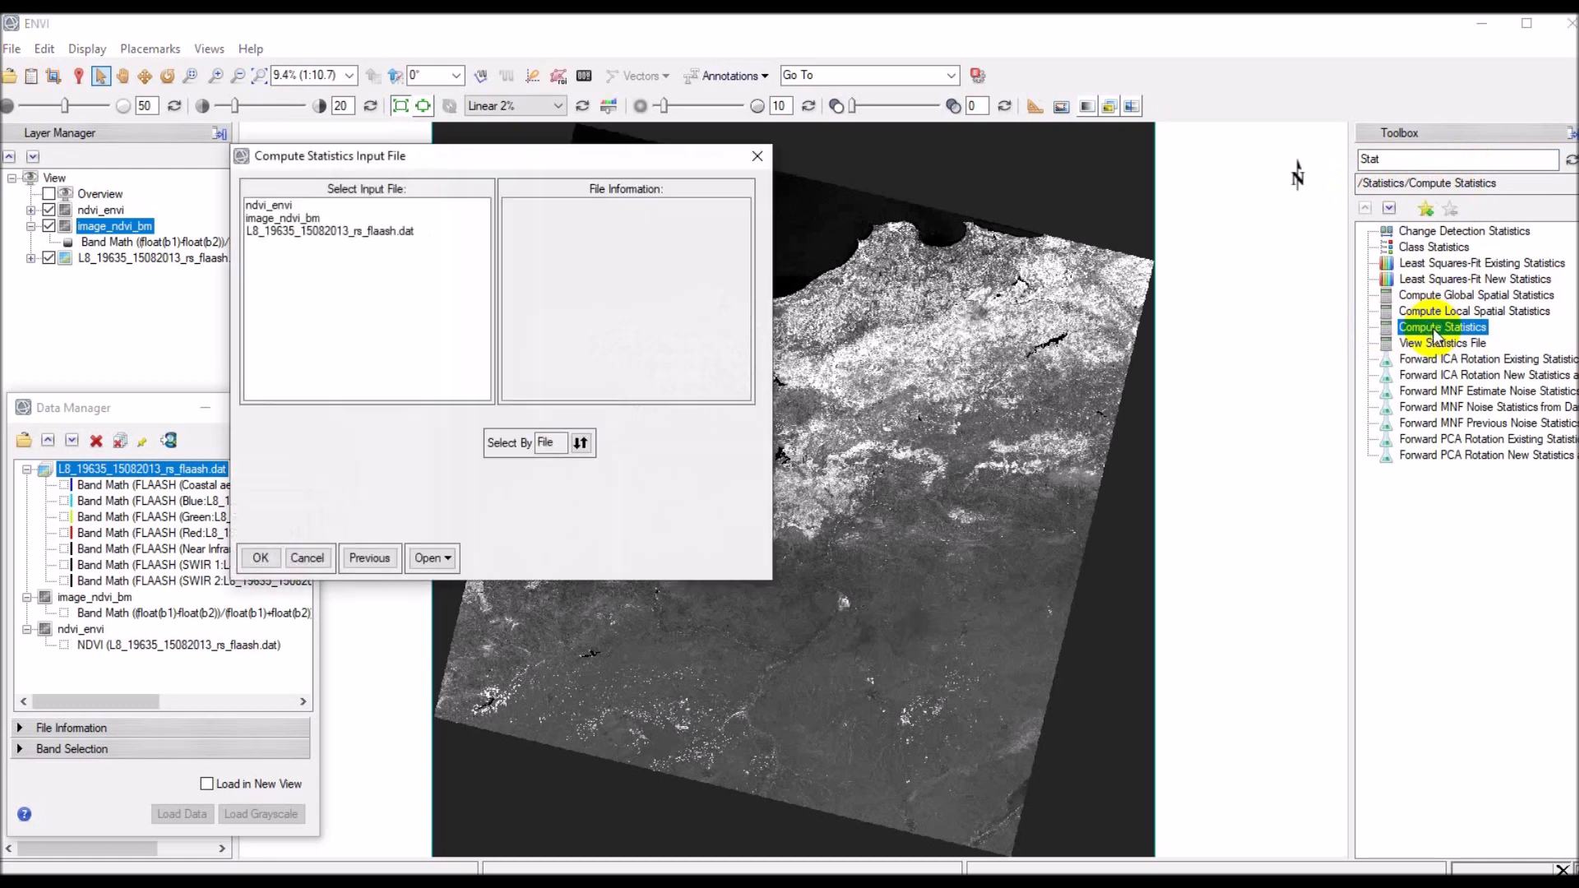
# Choose ndvi_envi as the statistics input file and enable histograms and output to a statistics file
pyautogui.moveTo(607, 164); pyautogui.dragTo(958, 215)
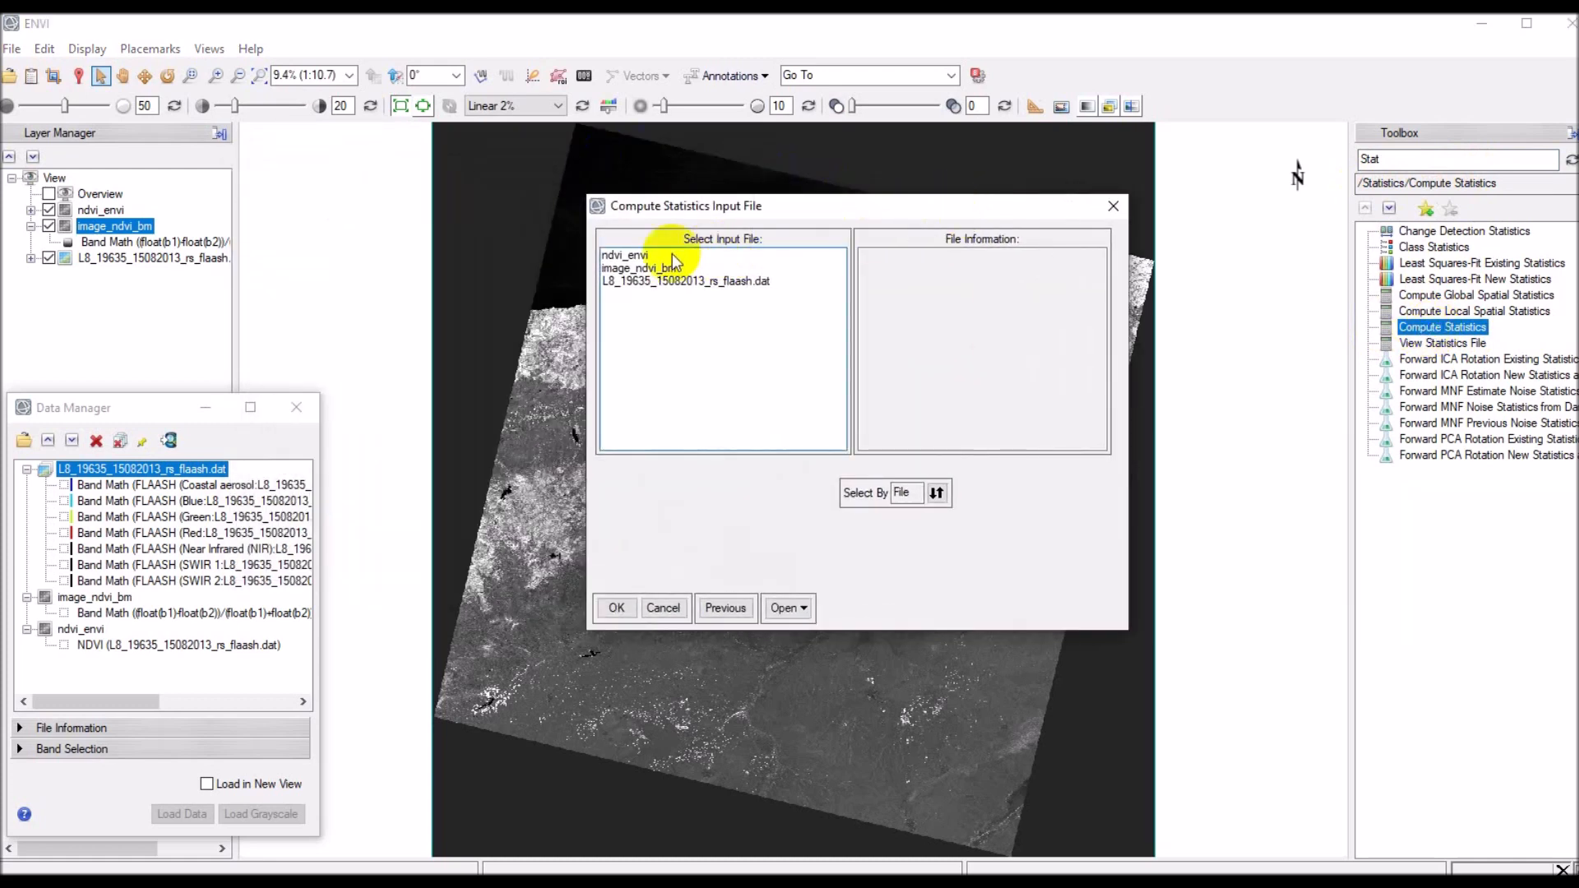
pyautogui.click(638, 256)
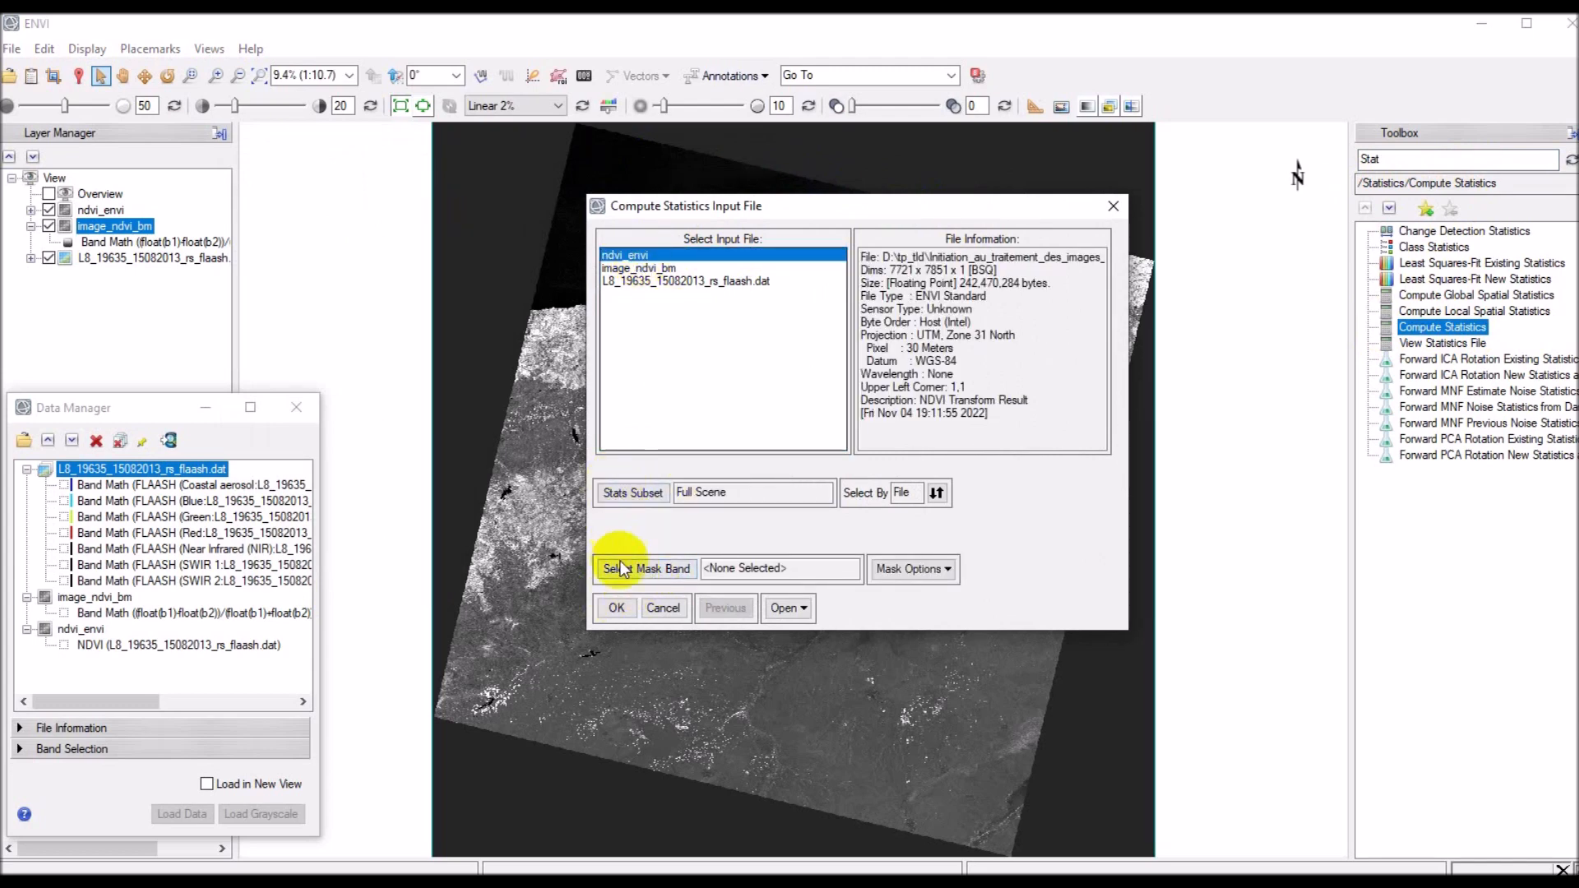
pyautogui.click(615, 610)
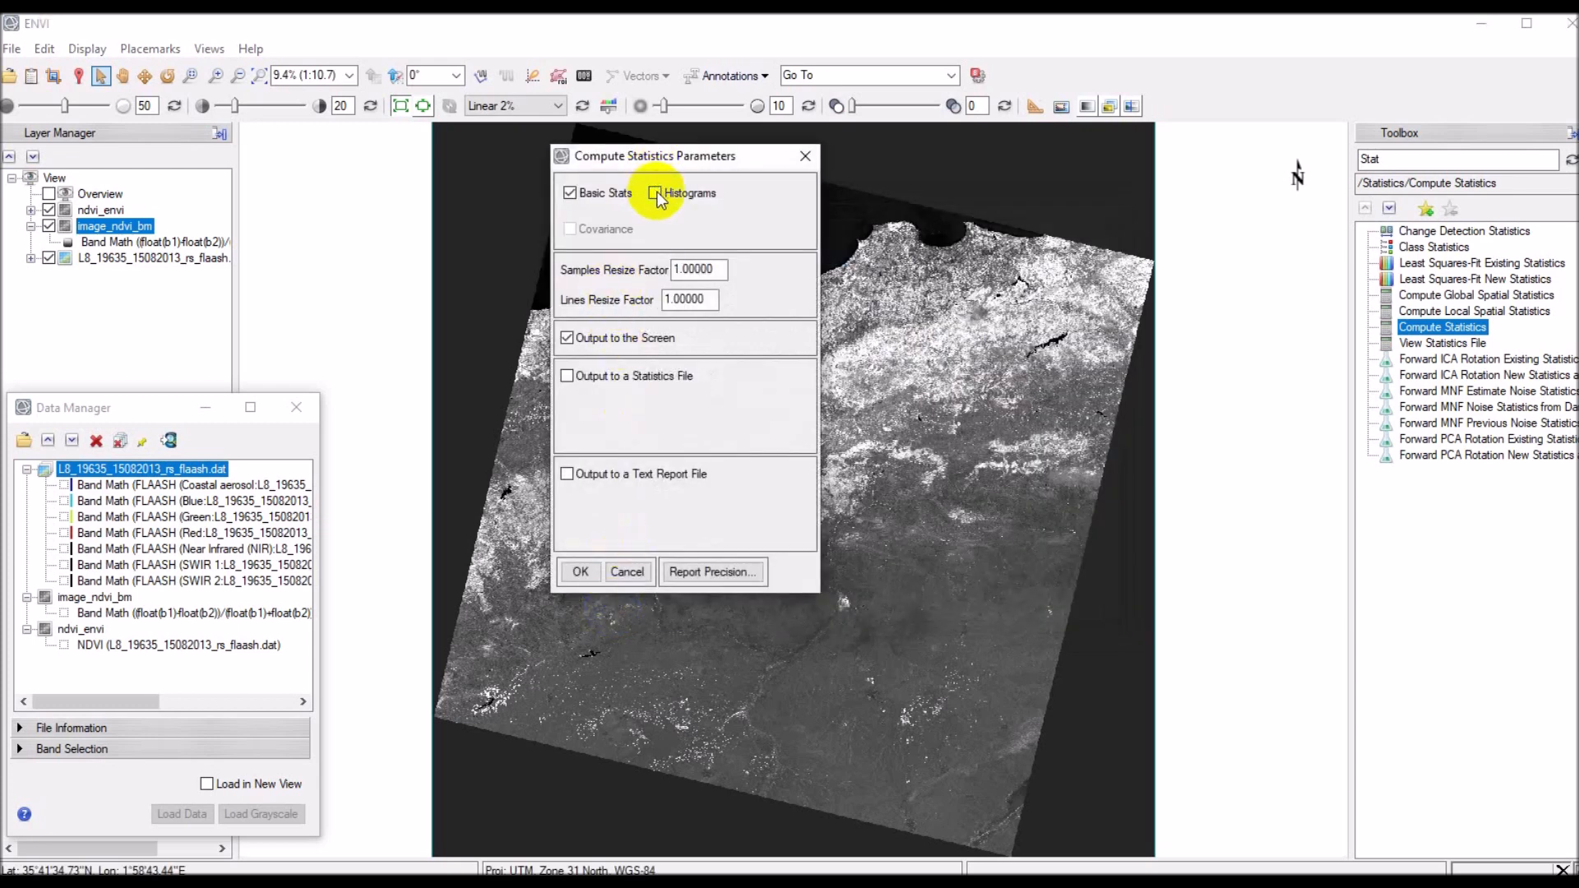
pyautogui.click(580, 380)
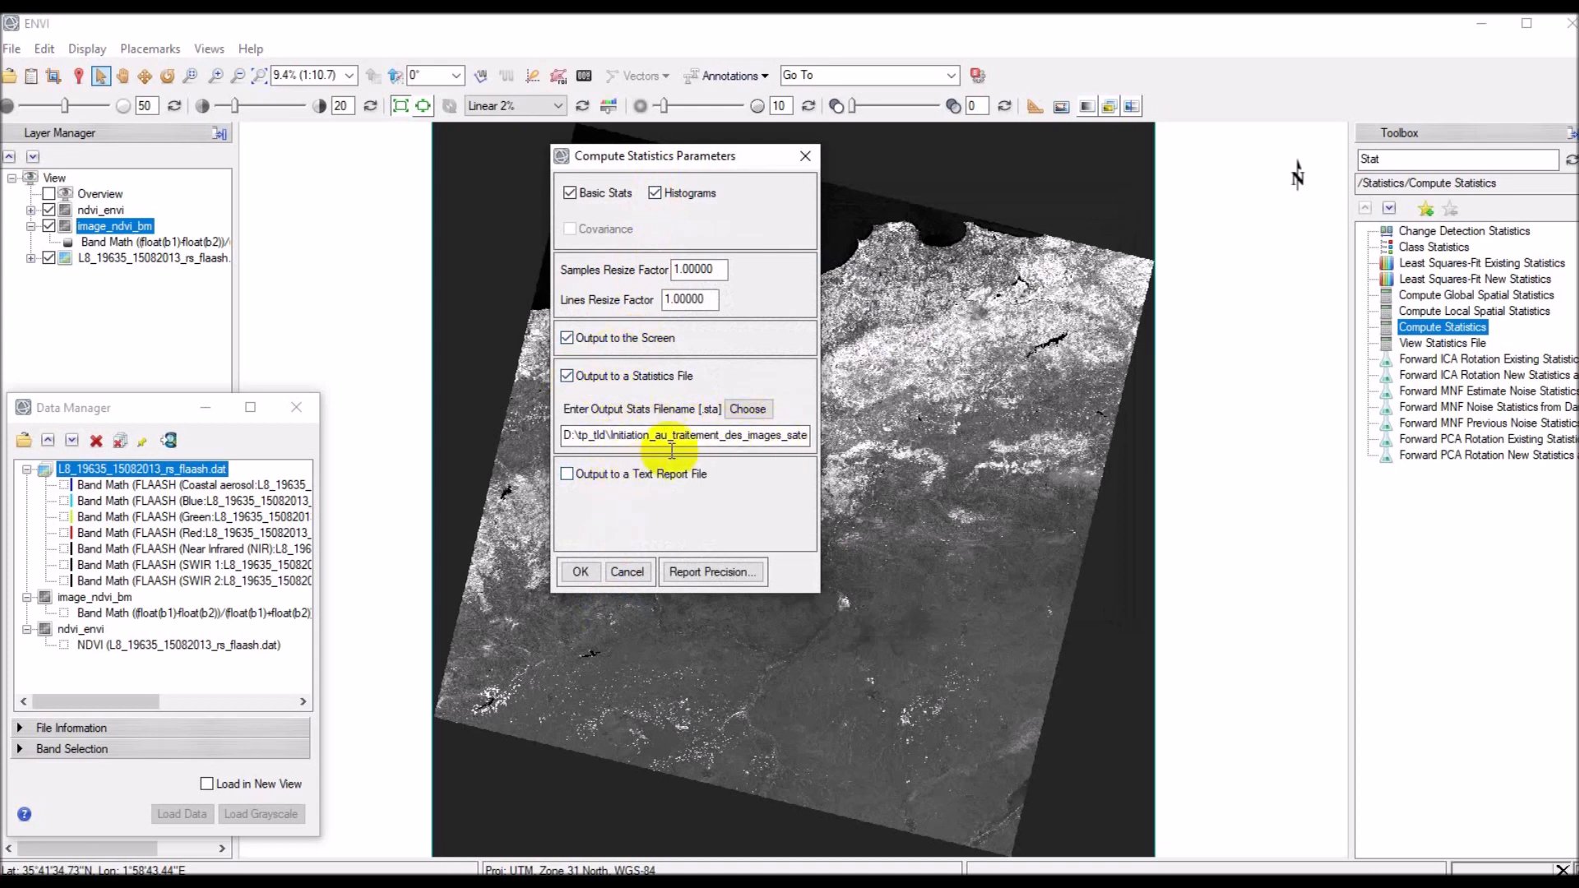
pyautogui.click(745, 411)
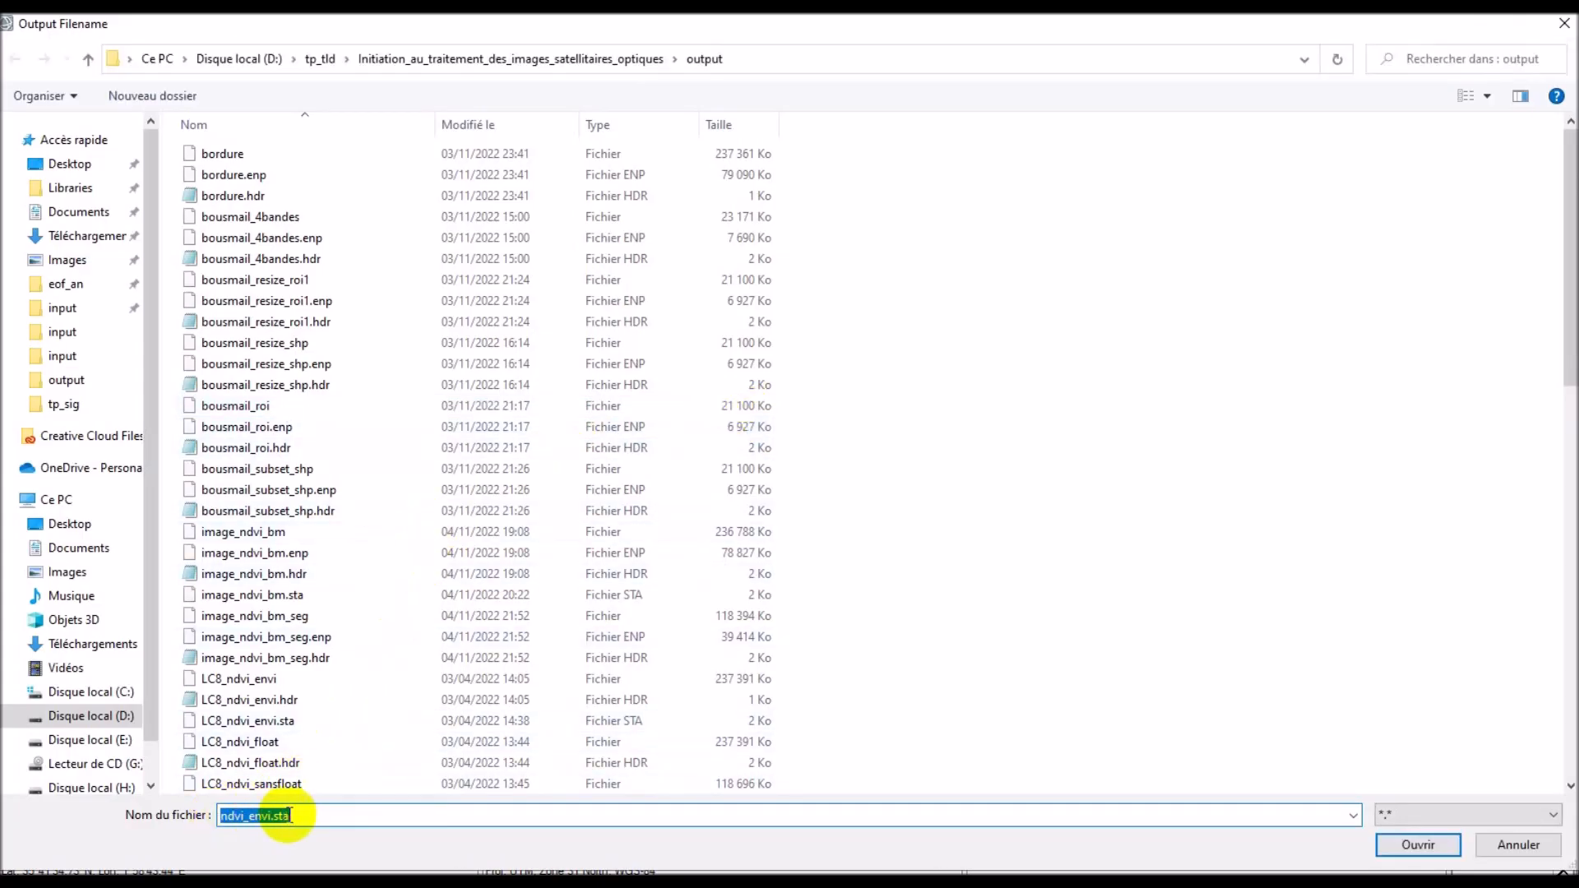
pyautogui.click(1494, 844)
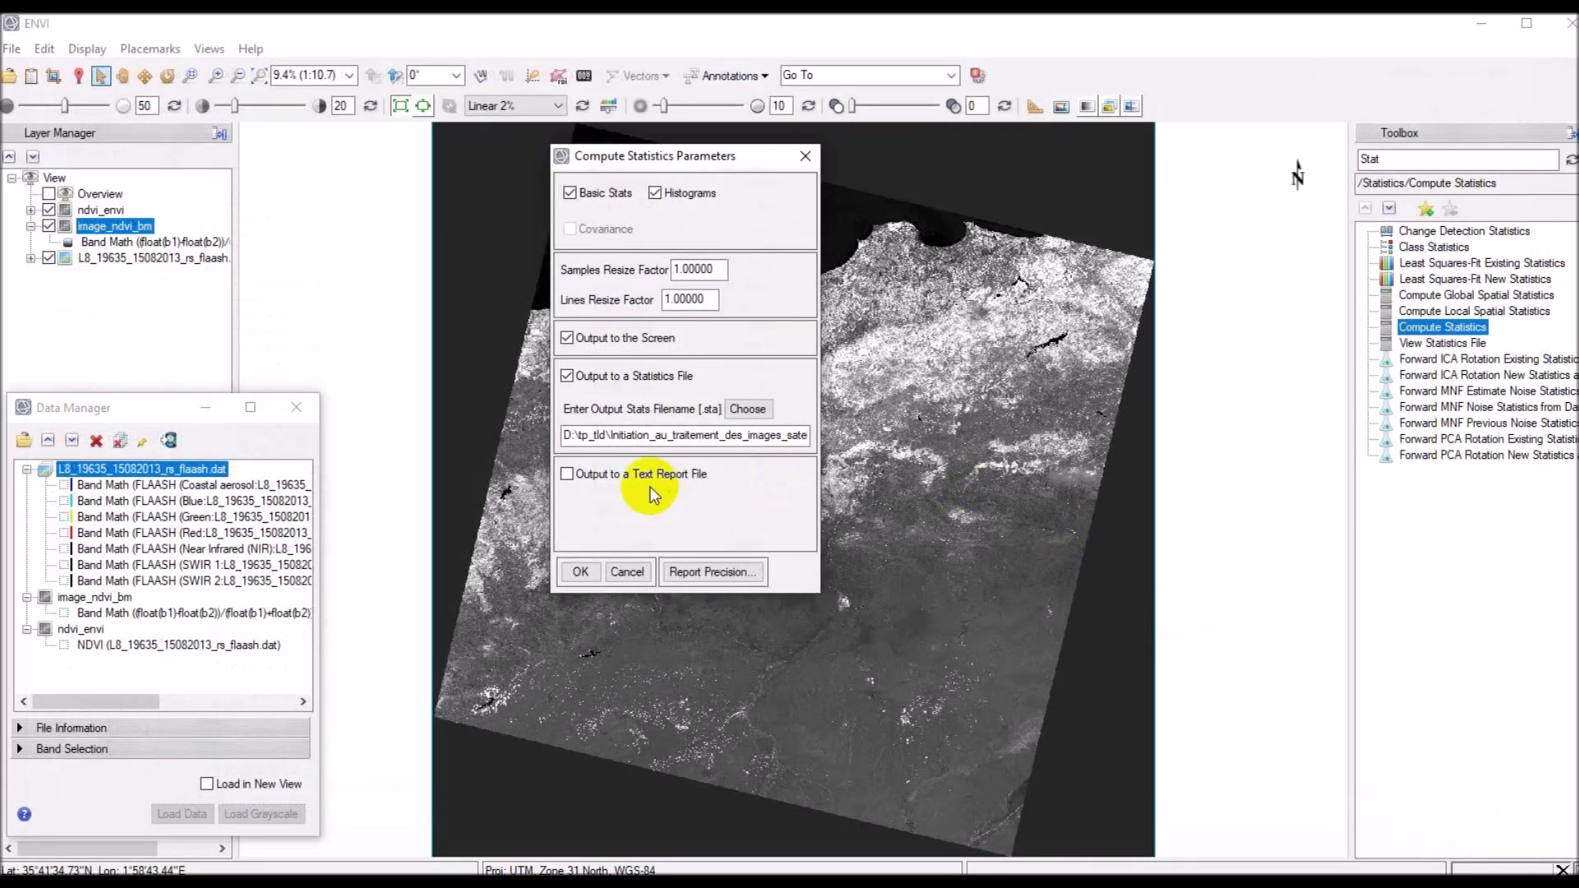
pyautogui.click(570, 478)
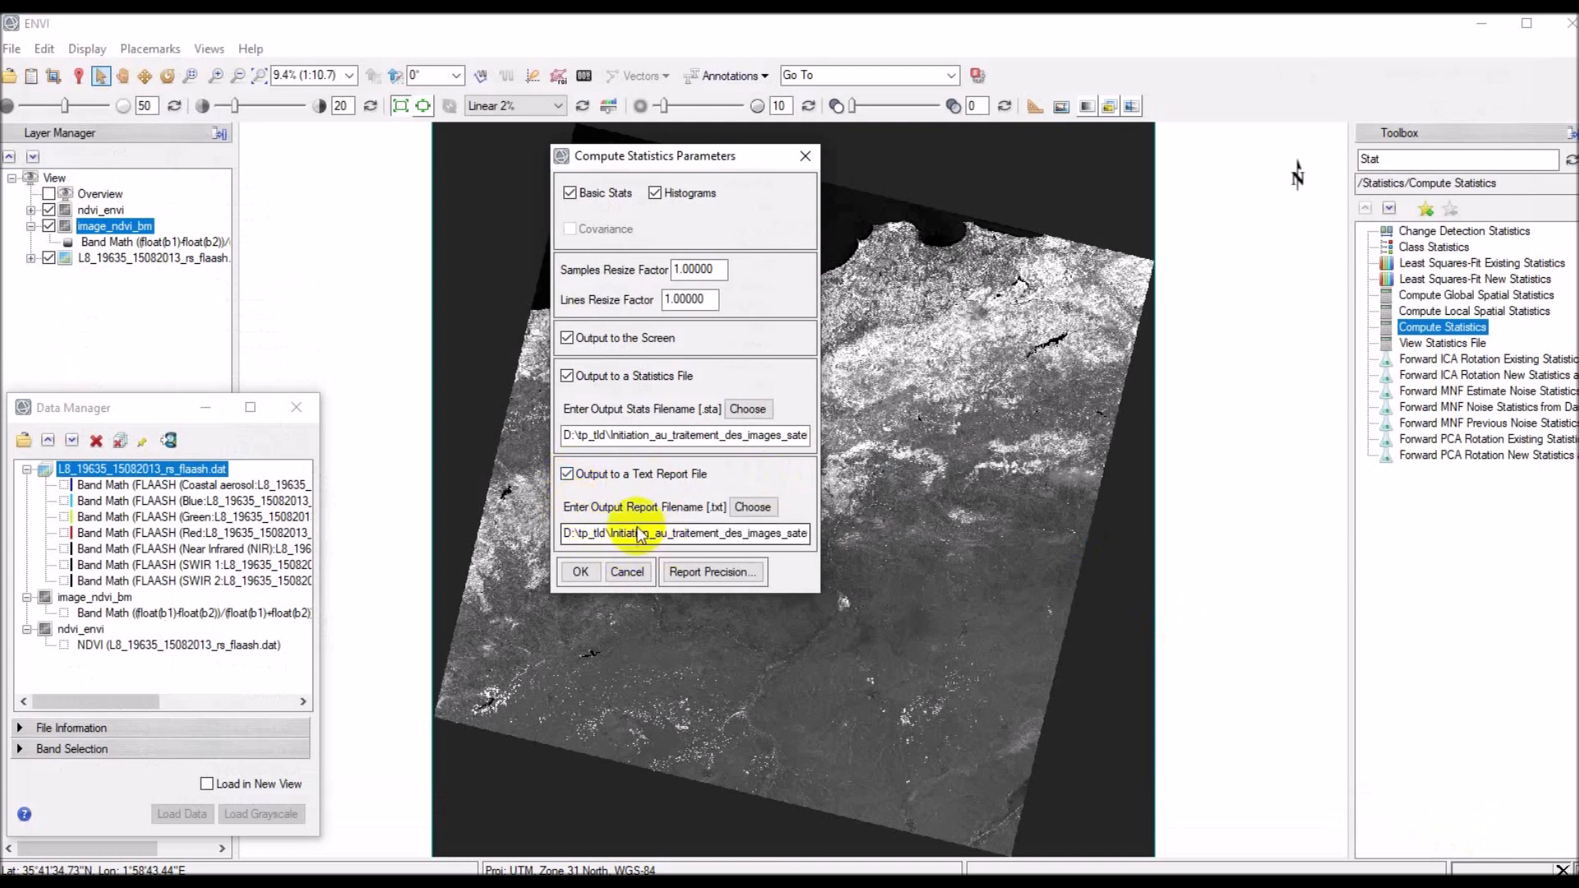
pyautogui.click(568, 476)
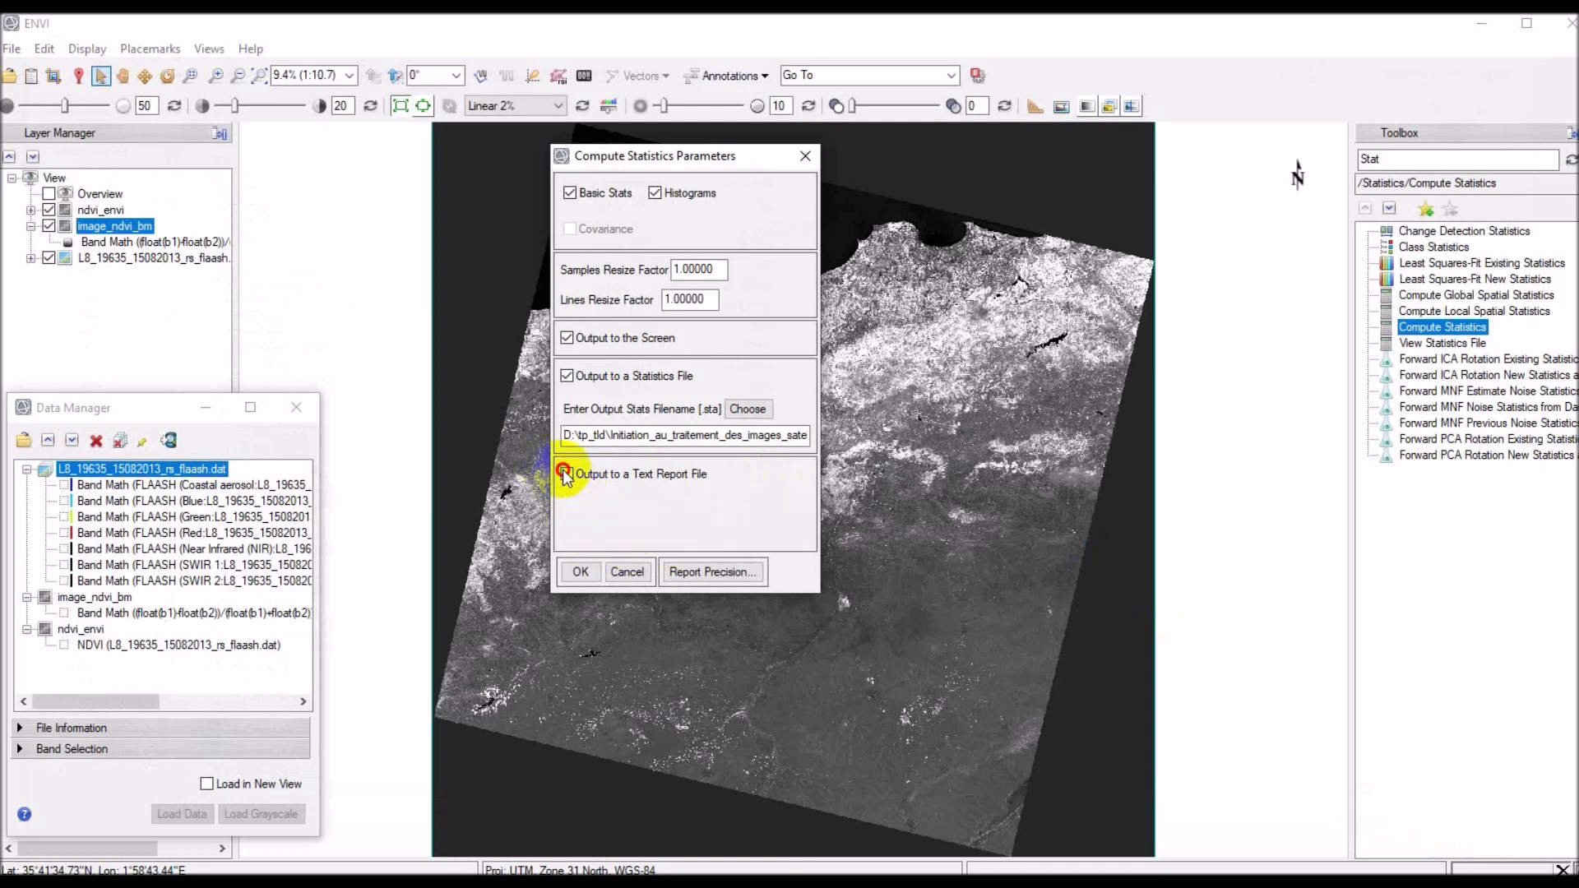
pyautogui.click(566, 475)
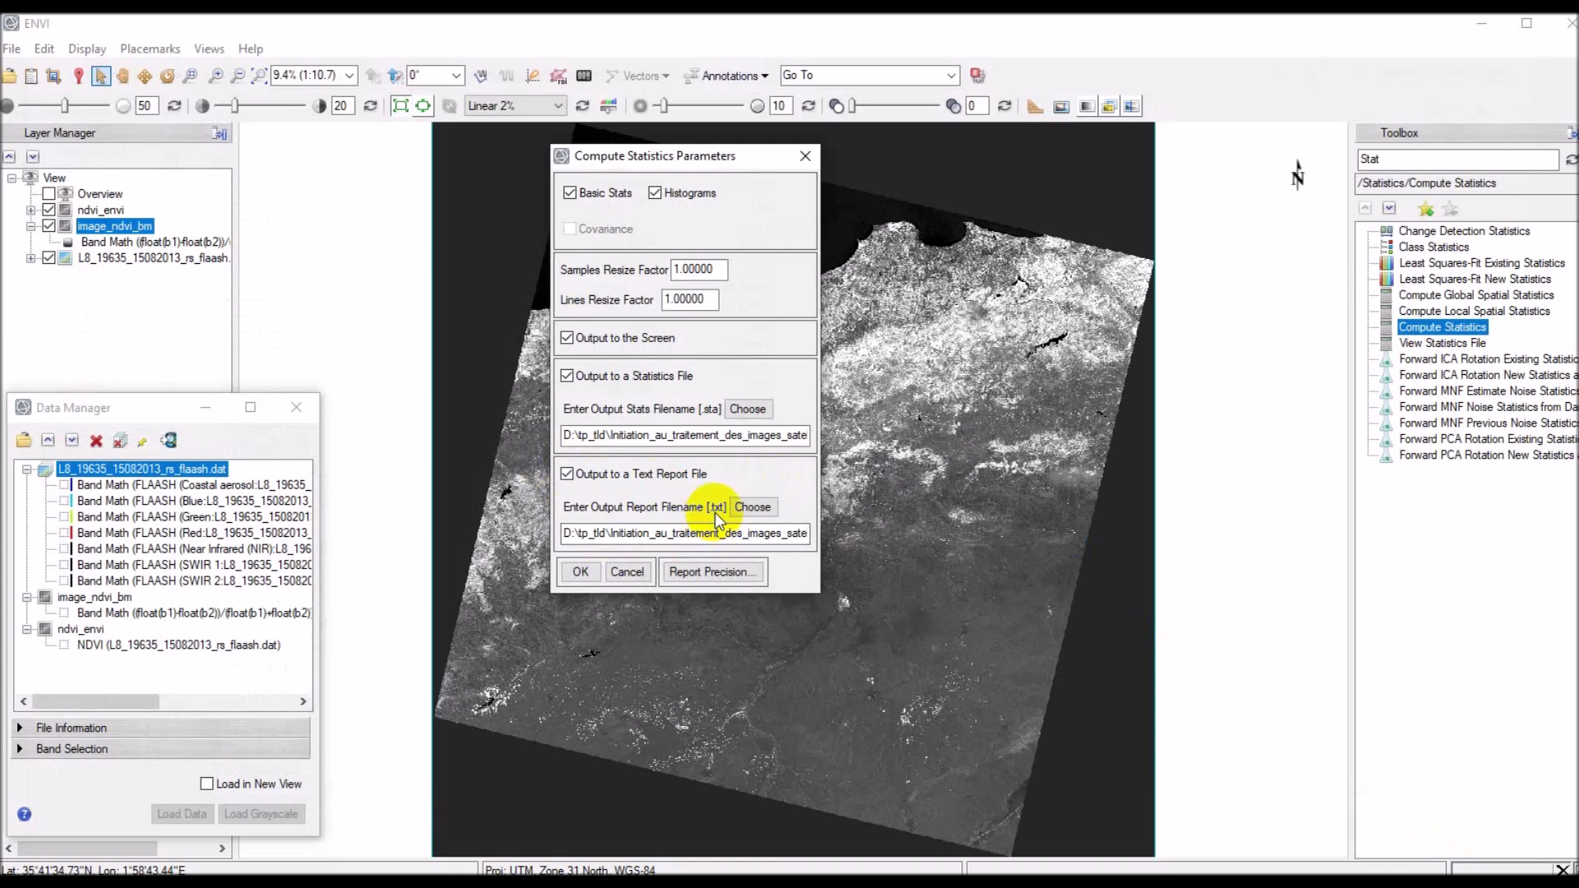
pyautogui.click(569, 475)
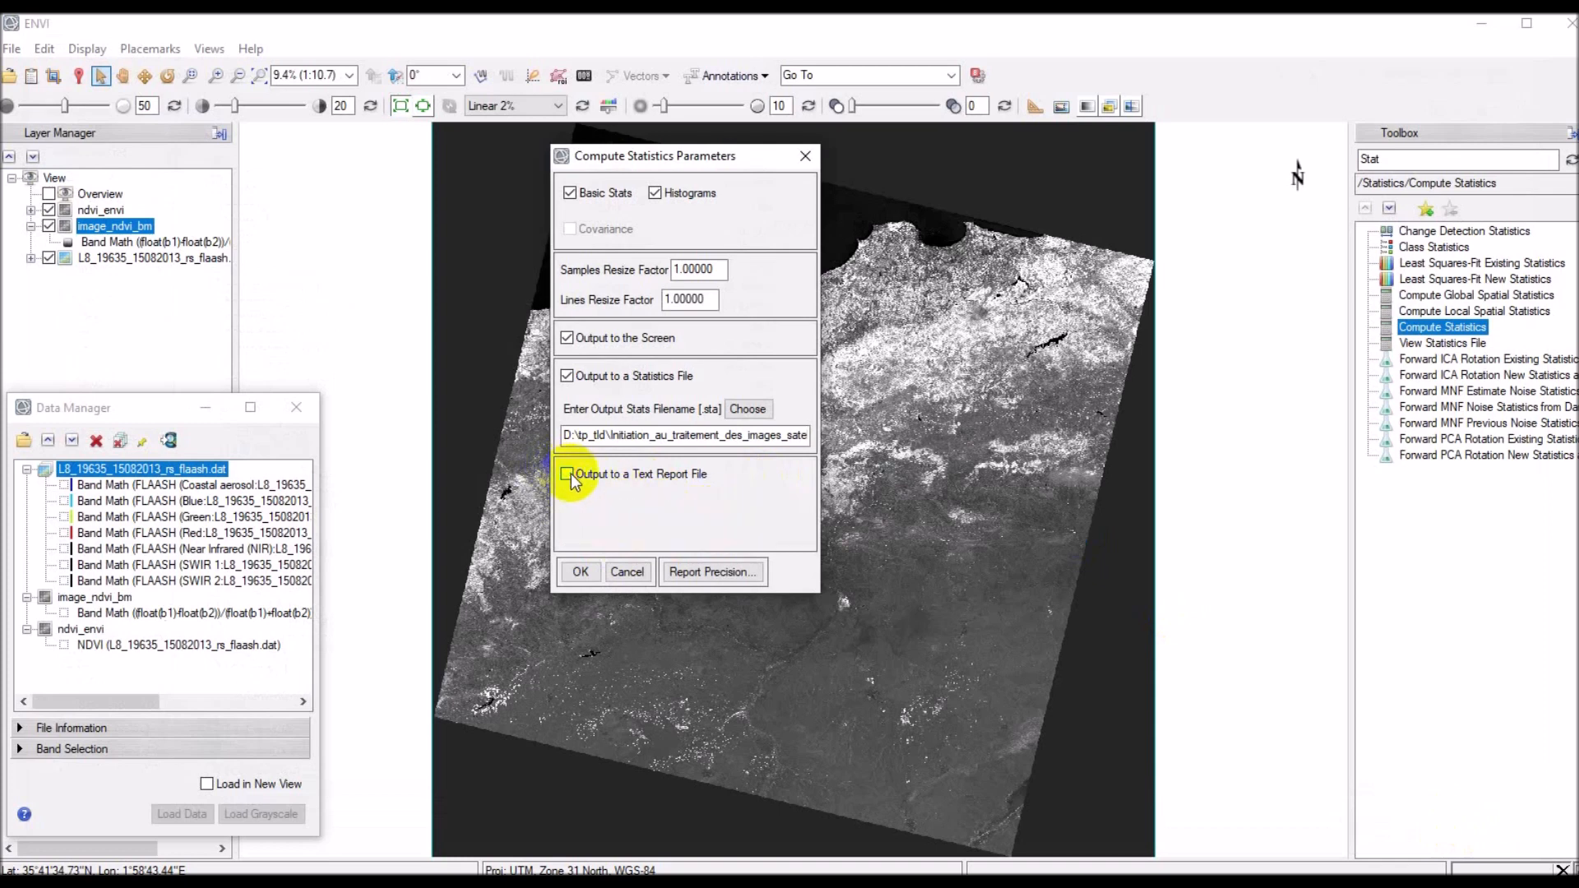
# Run the statistics computation and switch the plot in the statistics view to the ndvi_envi histogram
pyautogui.click(579, 573)
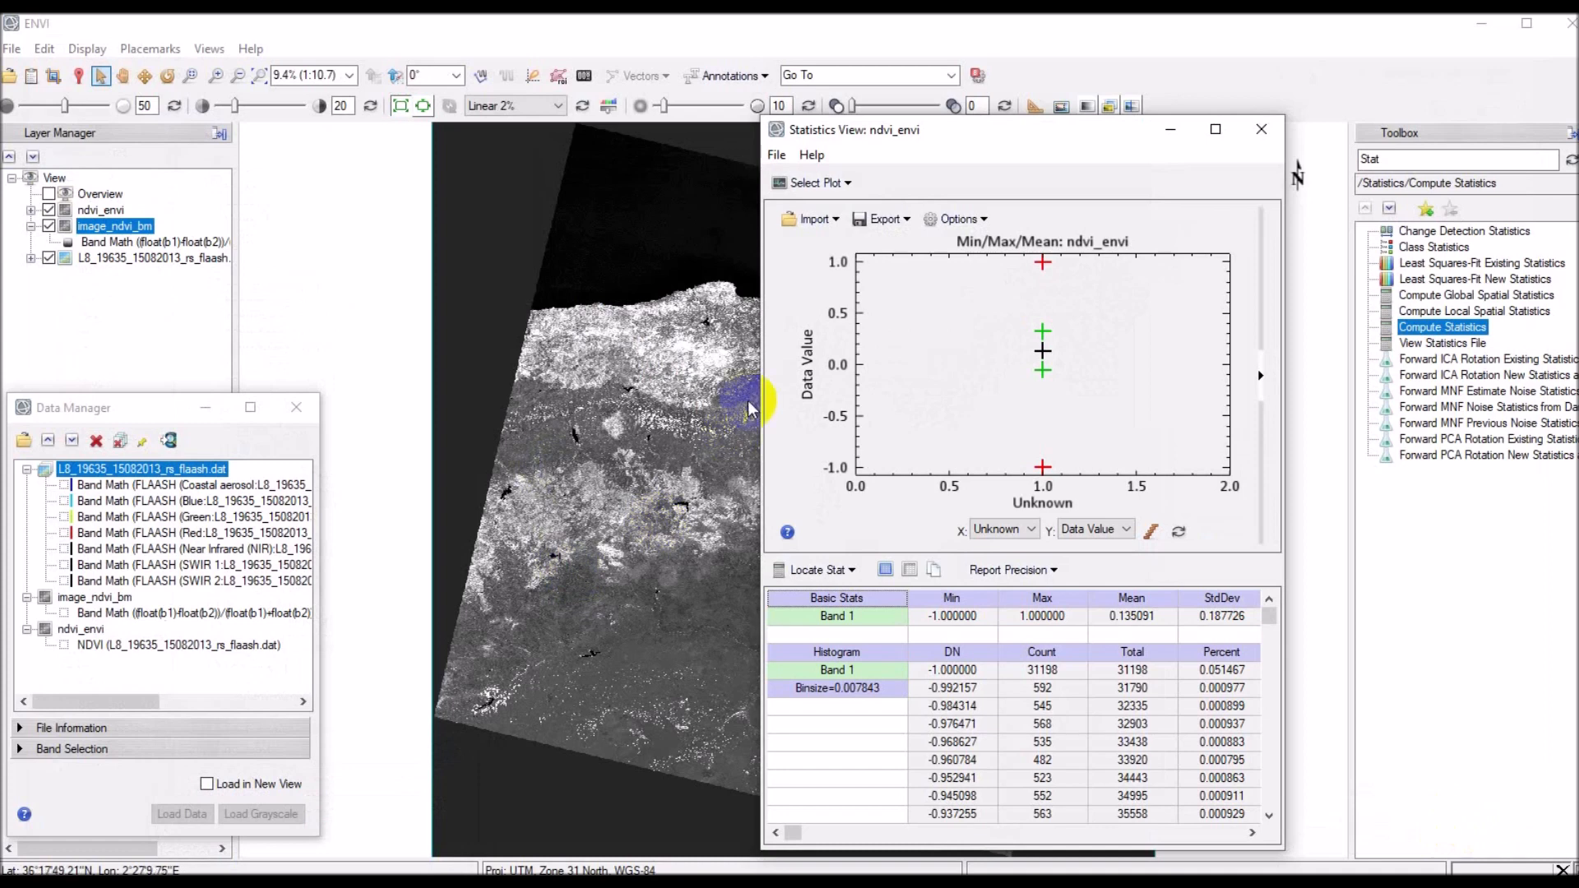
pyautogui.click(846, 185)
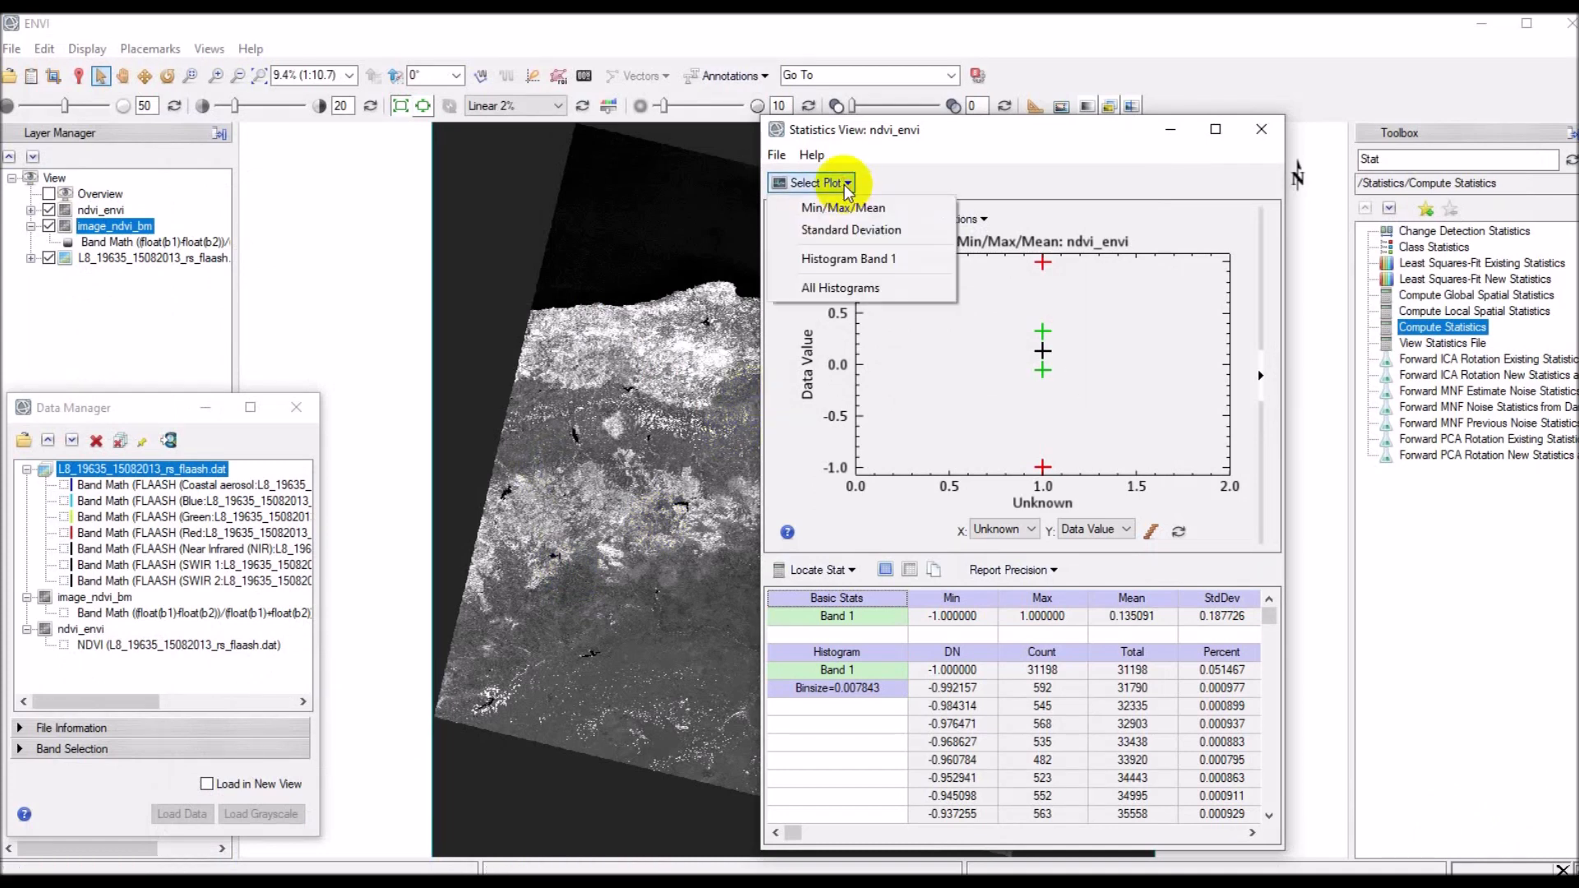
pyautogui.click(862, 270)
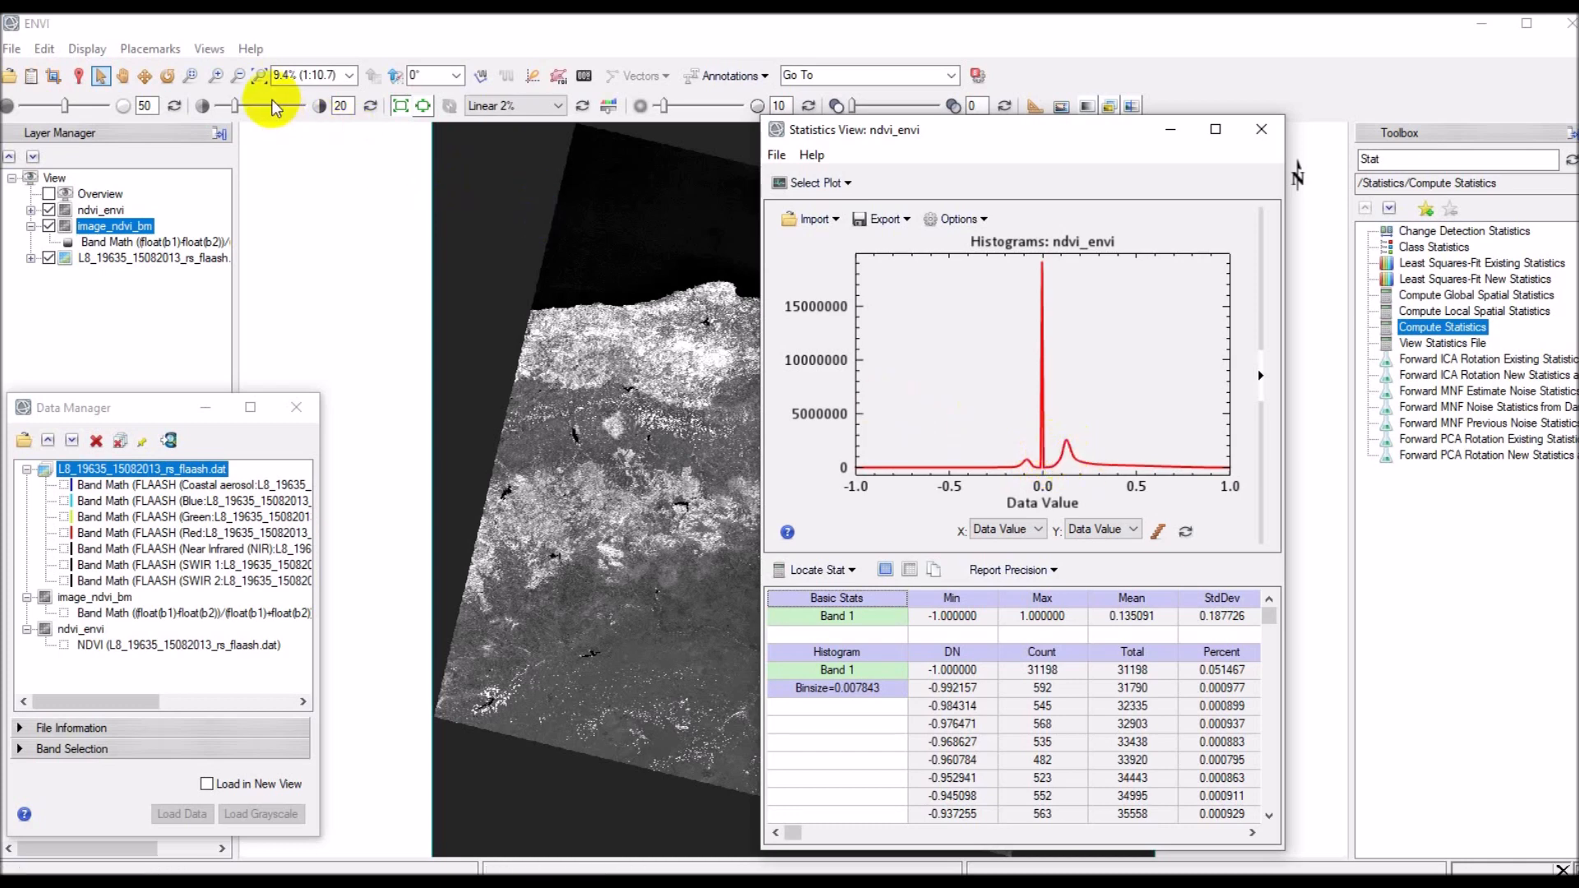
# Compare the ndvi_envi layer with the L8_19635_15082013_rs_flaash.dat image over the coastal area, toggling the NDVI layer's visibility
pyautogui.click(189, 74)
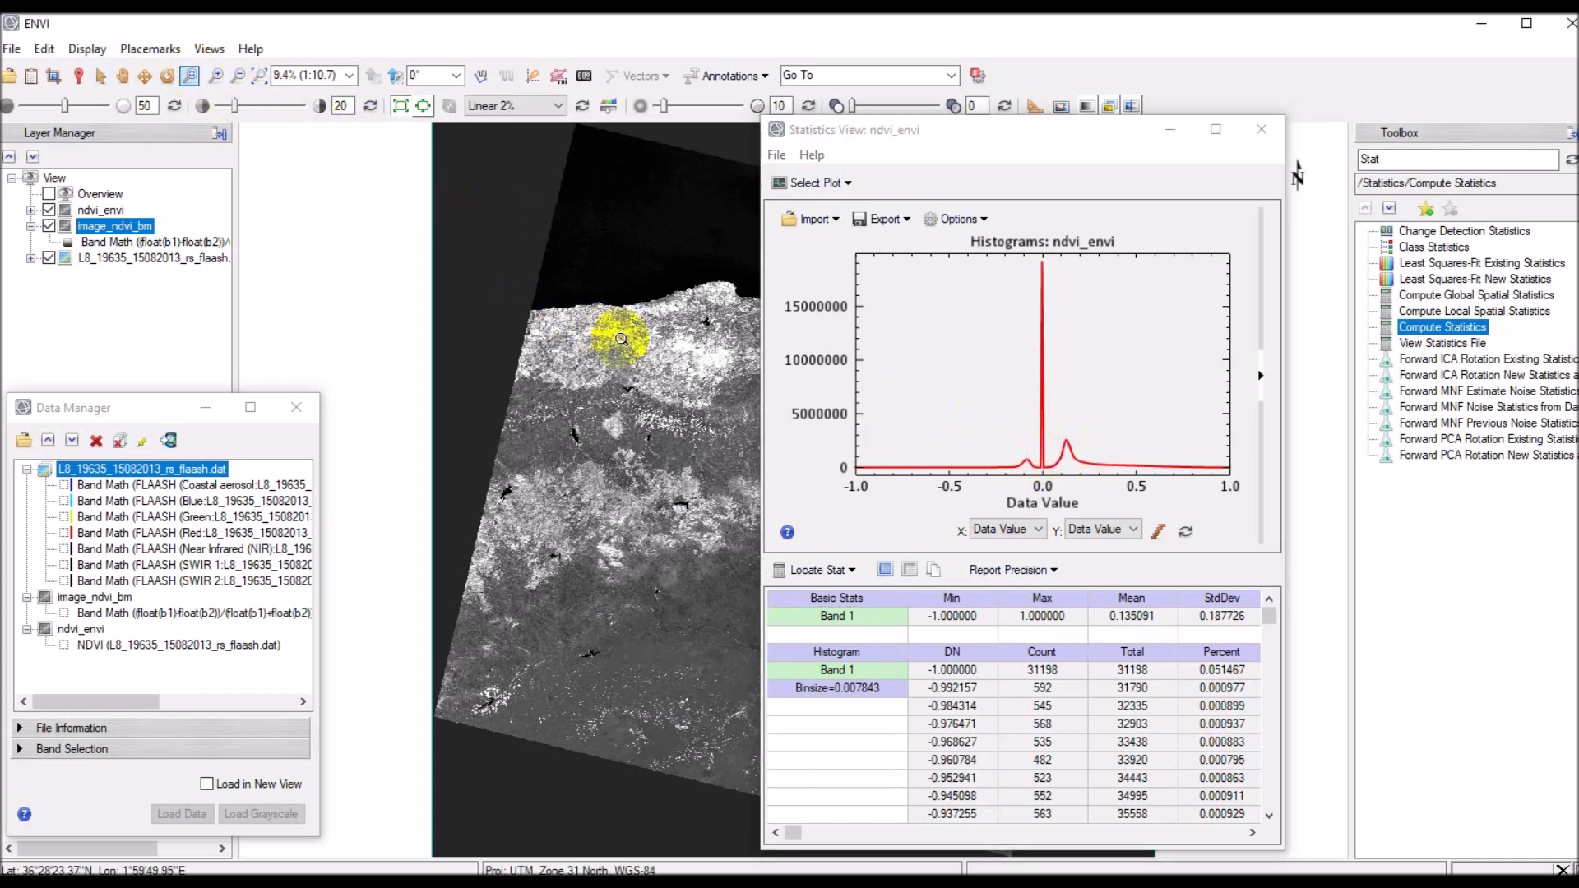
pyautogui.moveTo(606, 389); pyautogui.dragTo(774, 282)
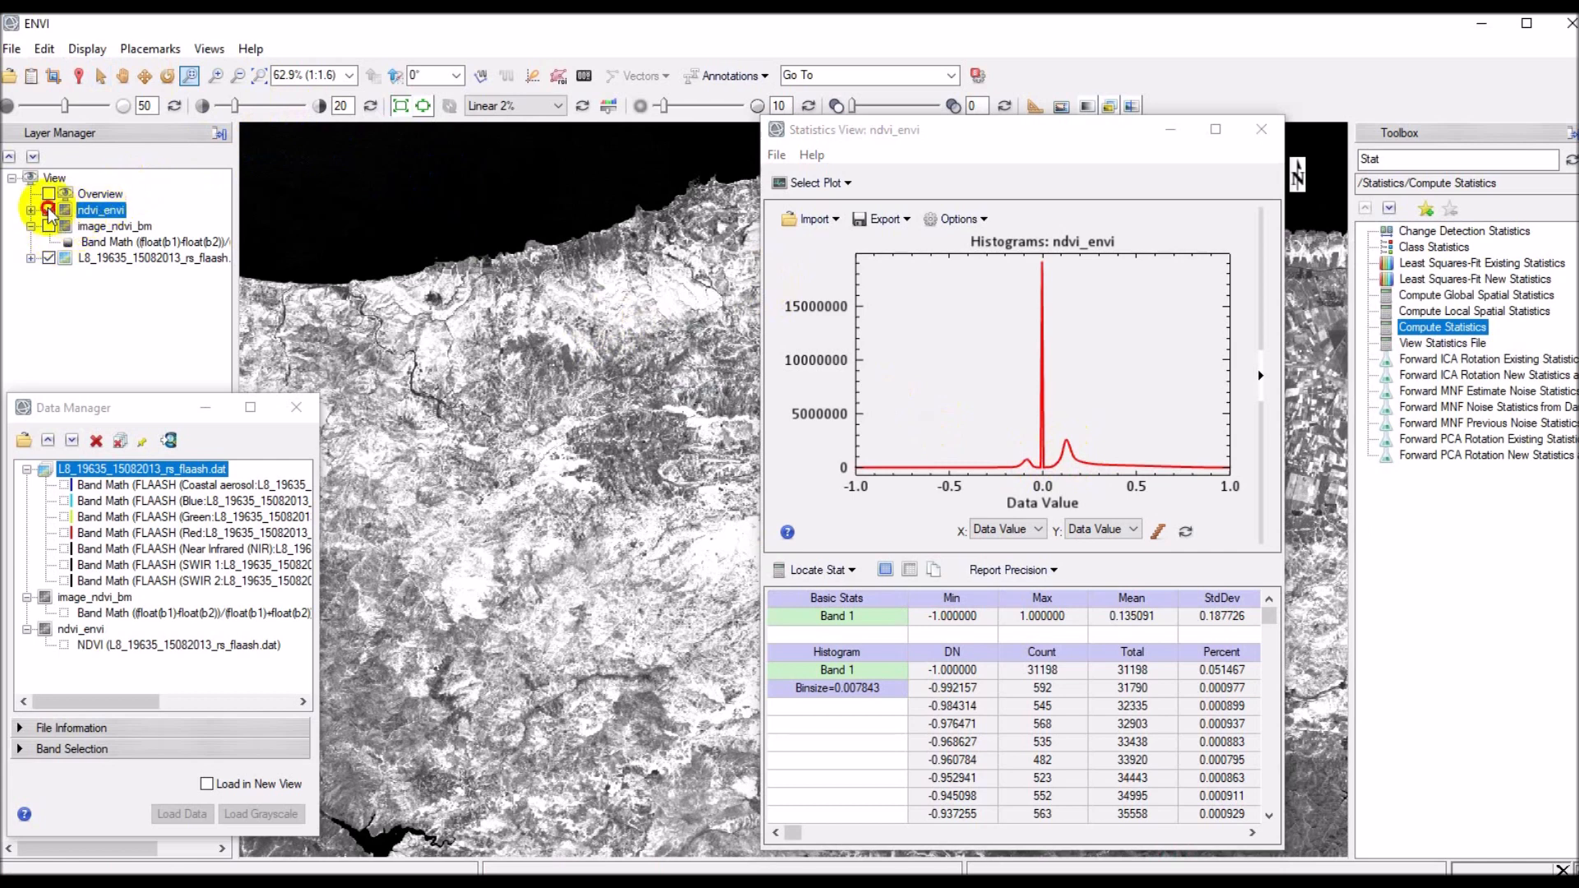
pyautogui.click(49, 211)
pyautogui.click(49, 211)
pyautogui.click(49, 211)
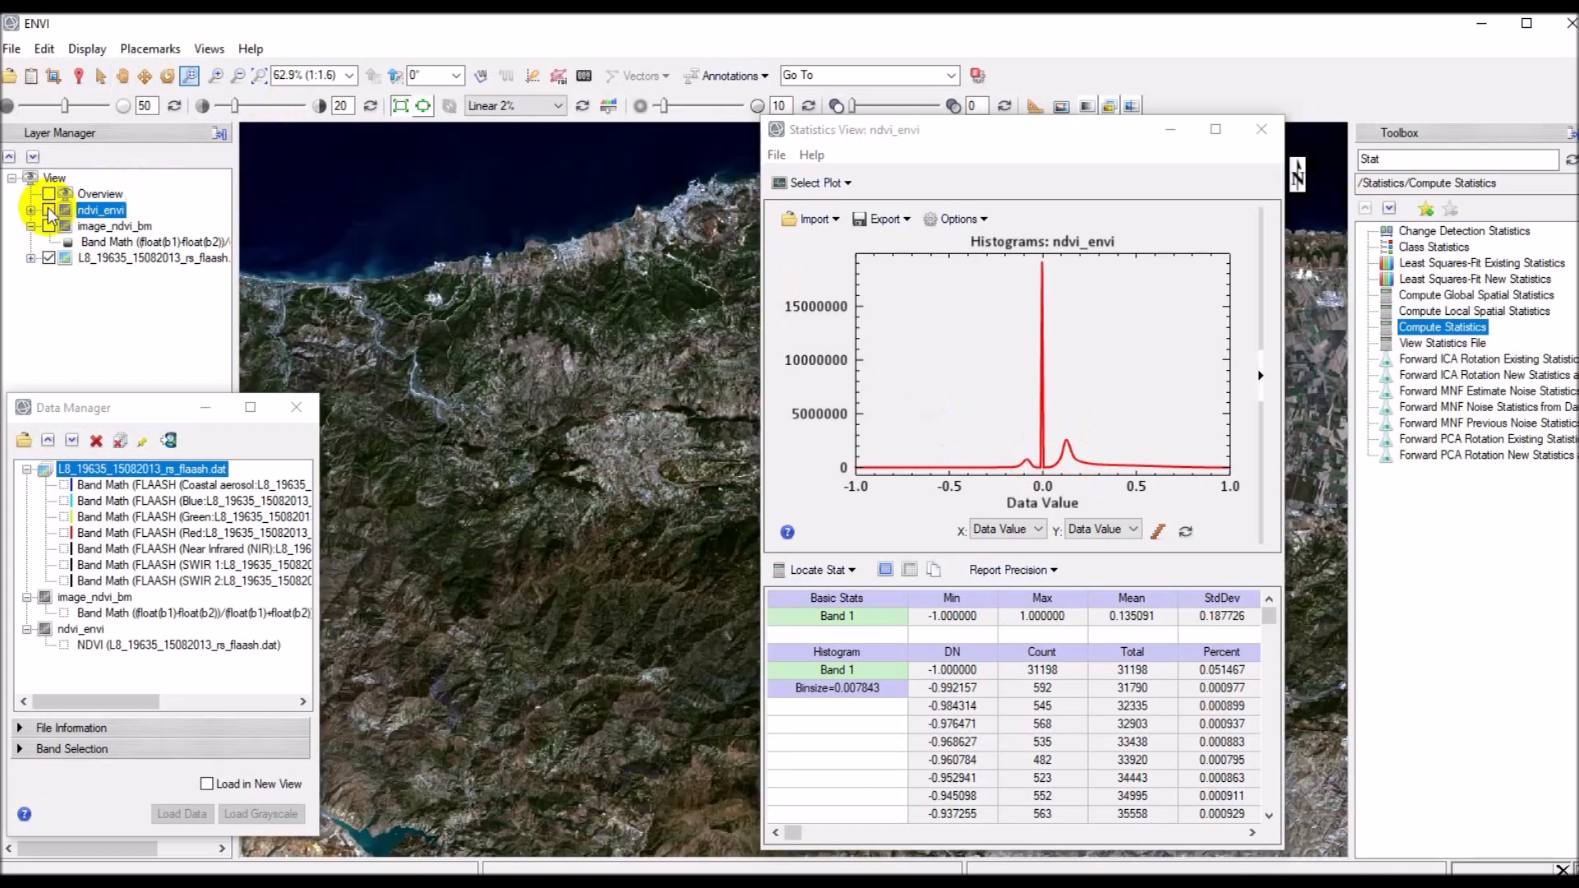
pyautogui.click(48, 211)
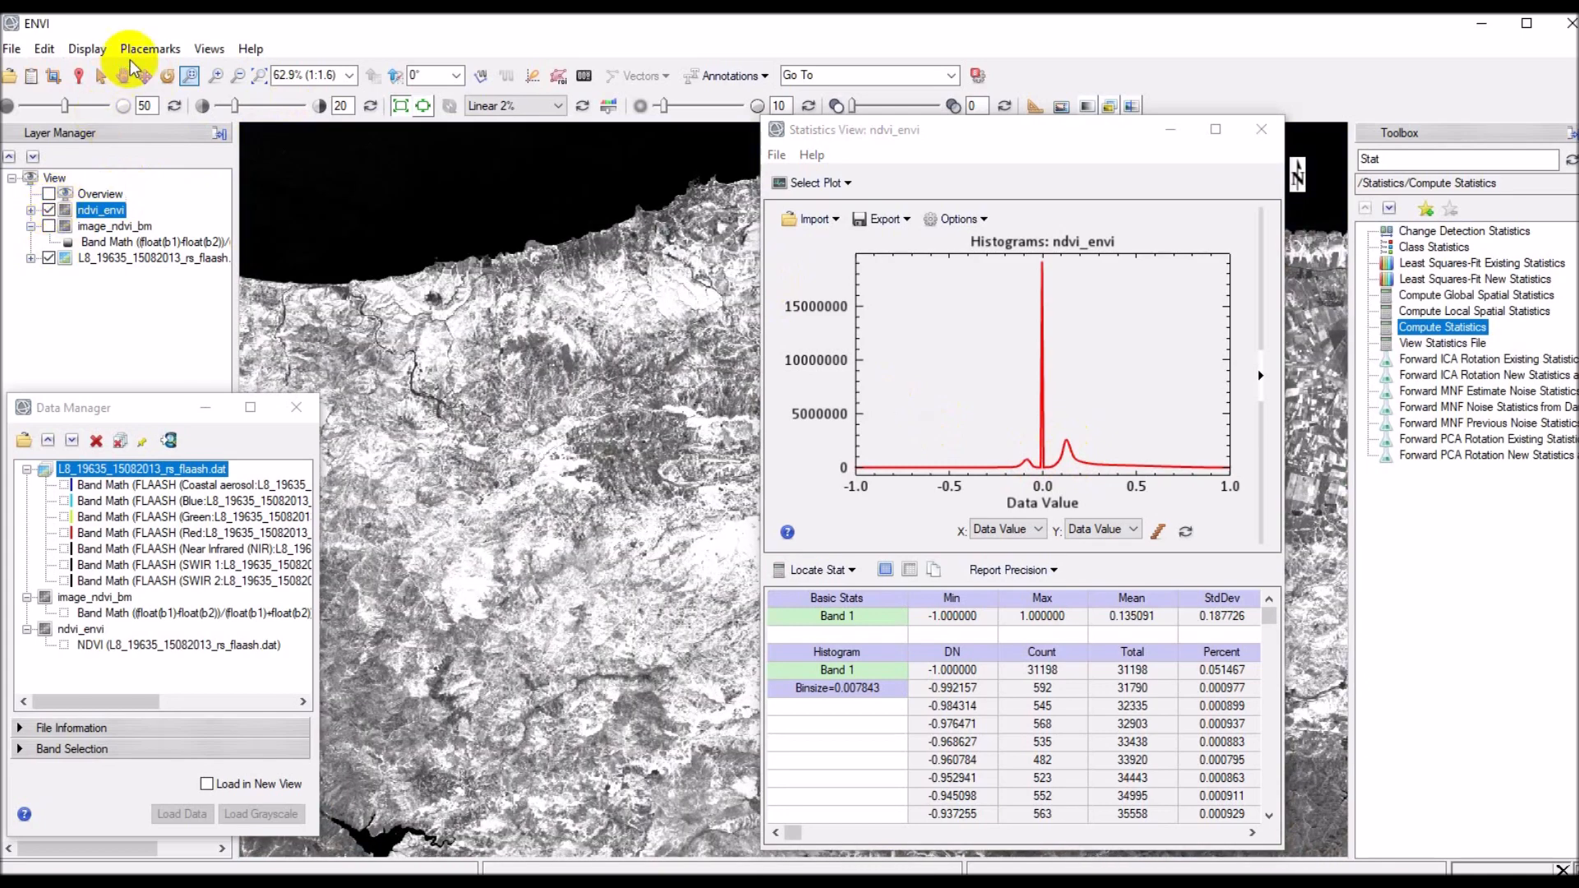
# Inspect the cursor values of ndvi_envi at two points on the sea and one on land
pyautogui.click(76, 78)
pyautogui.click(512, 175)
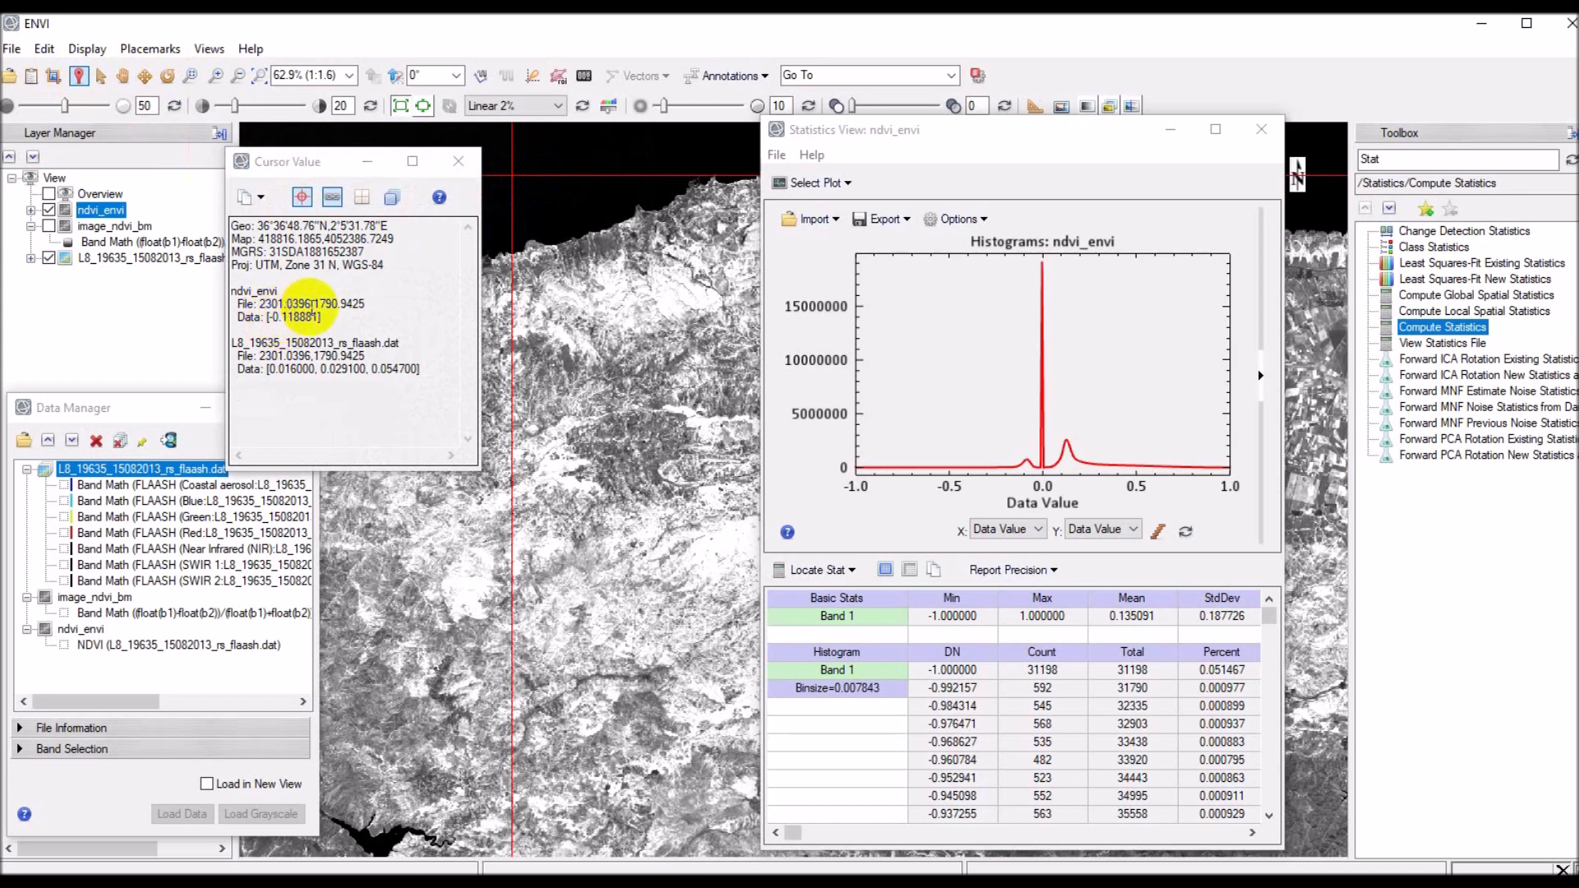
pyautogui.click(589, 185)
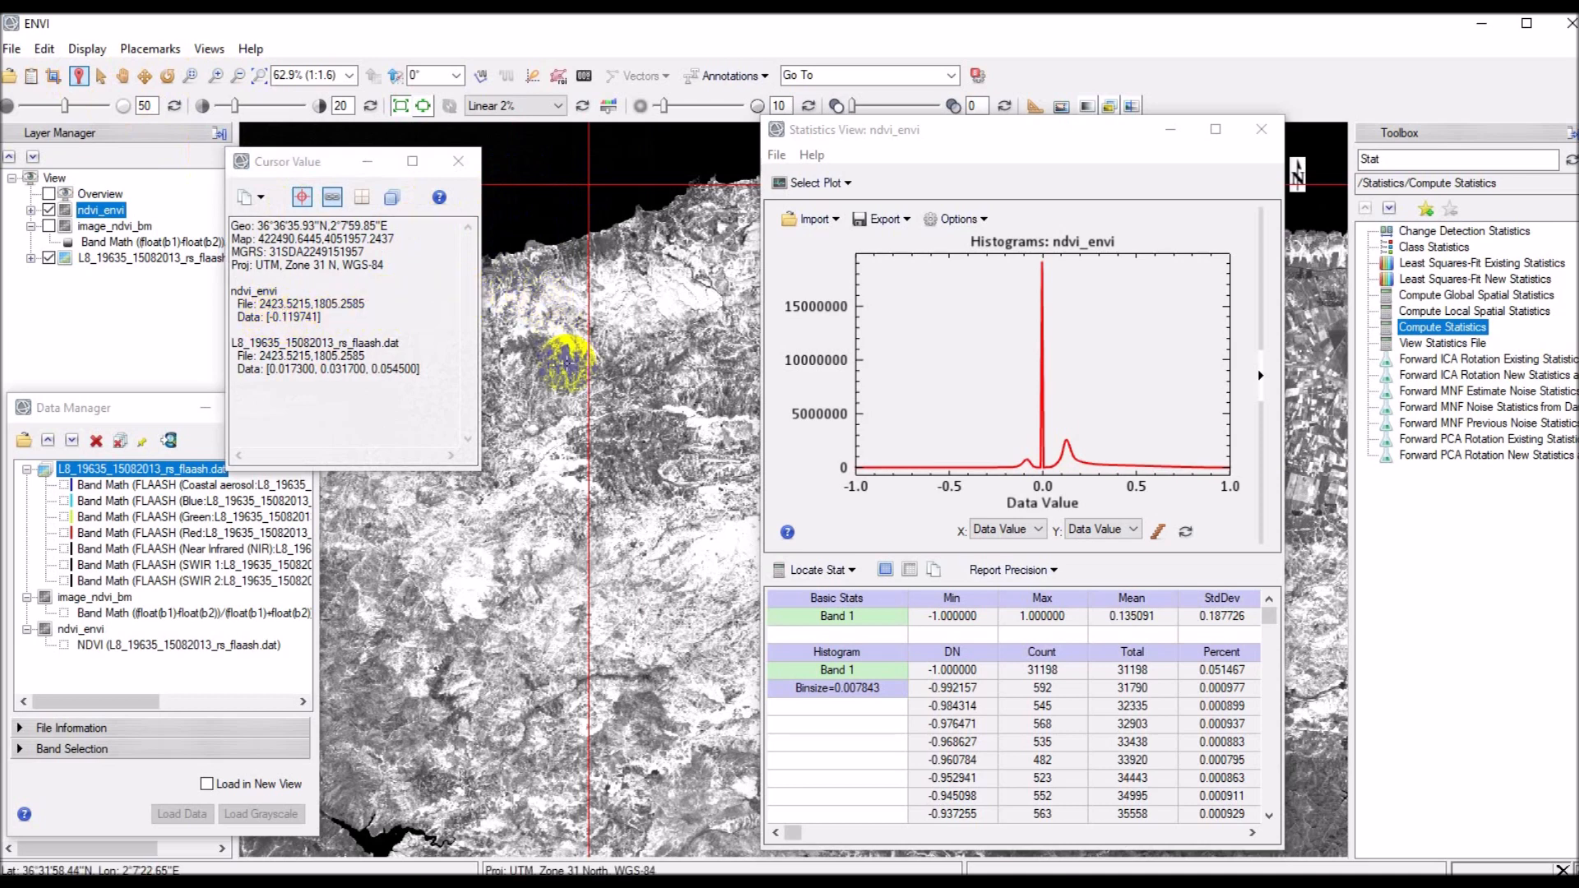
pyautogui.click(567, 363)
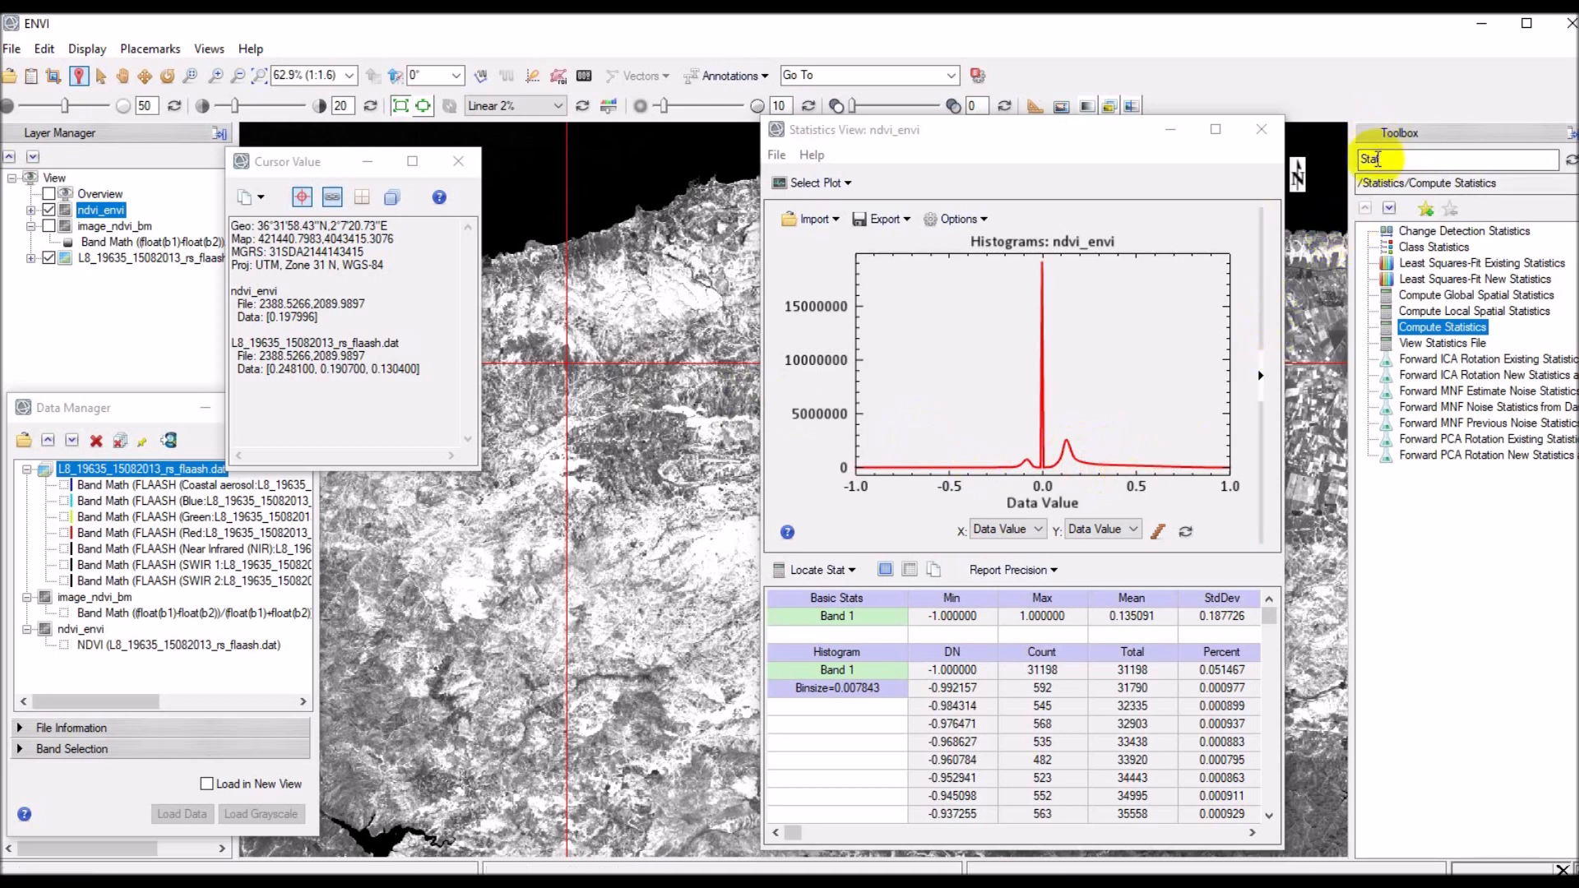
# Find and open the Band Math tool and clear its list of previous expressions
pyautogui.doubleClick(1377, 158)
pyautogui.write('b')
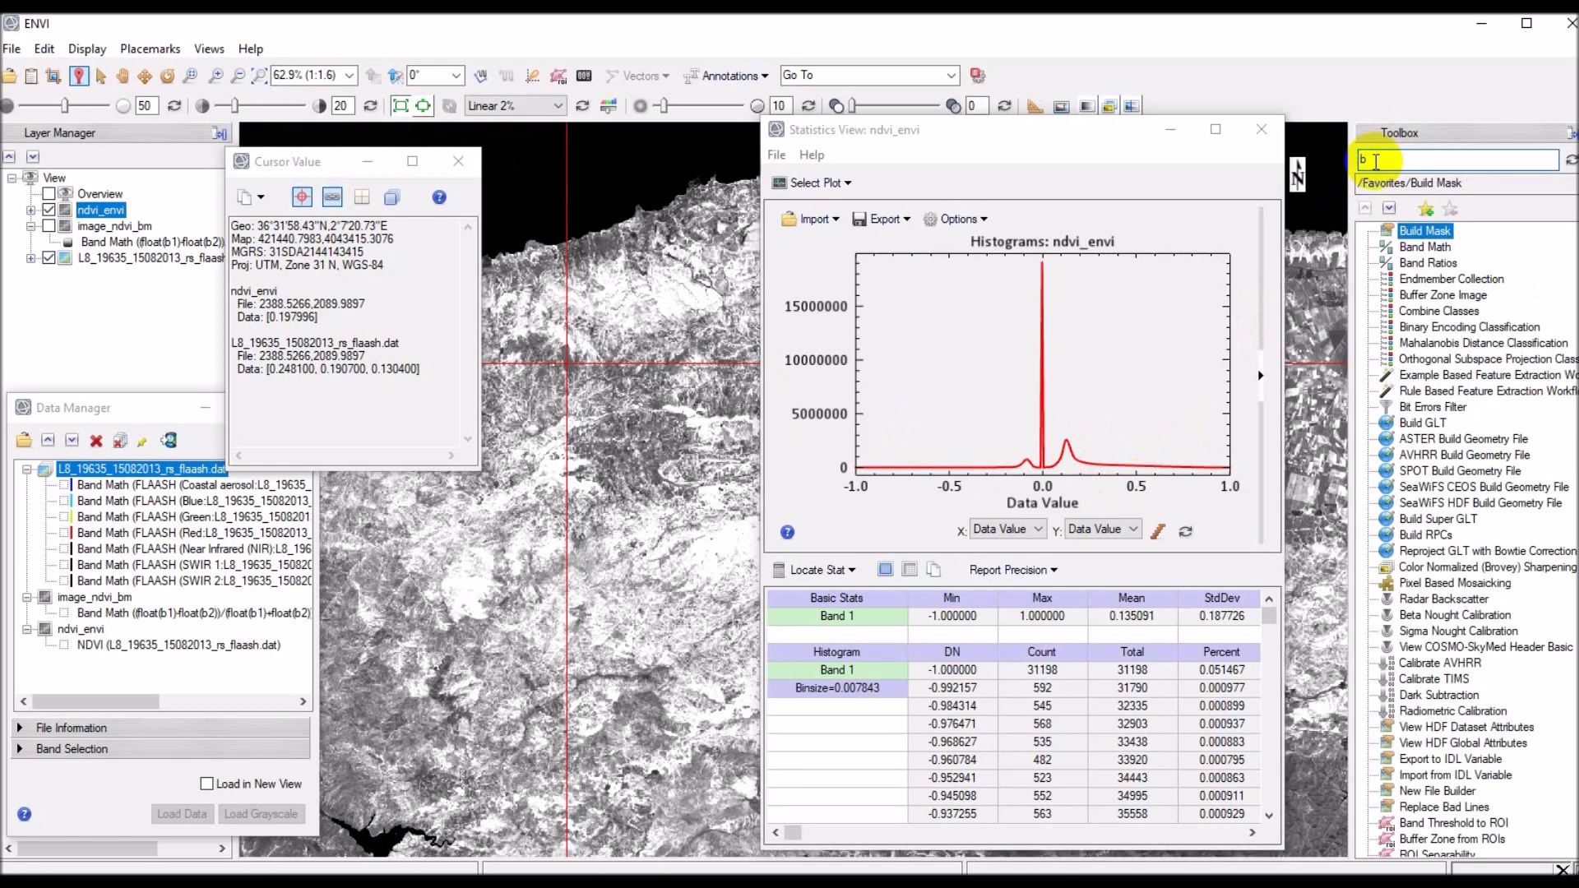
pyautogui.doubleClick(1430, 249)
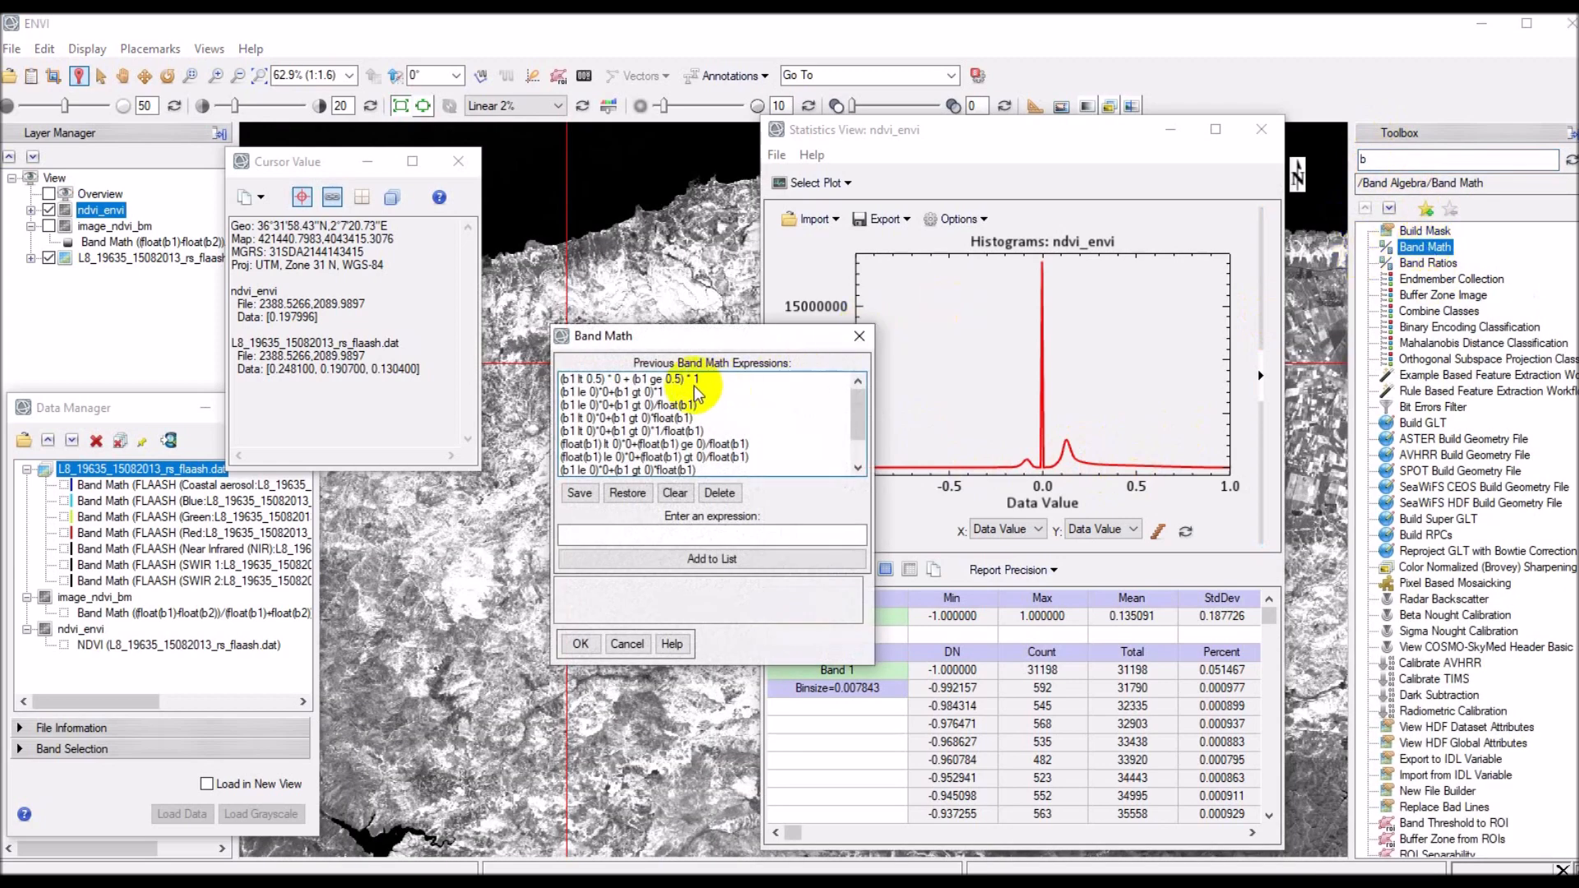
pyautogui.click(679, 380)
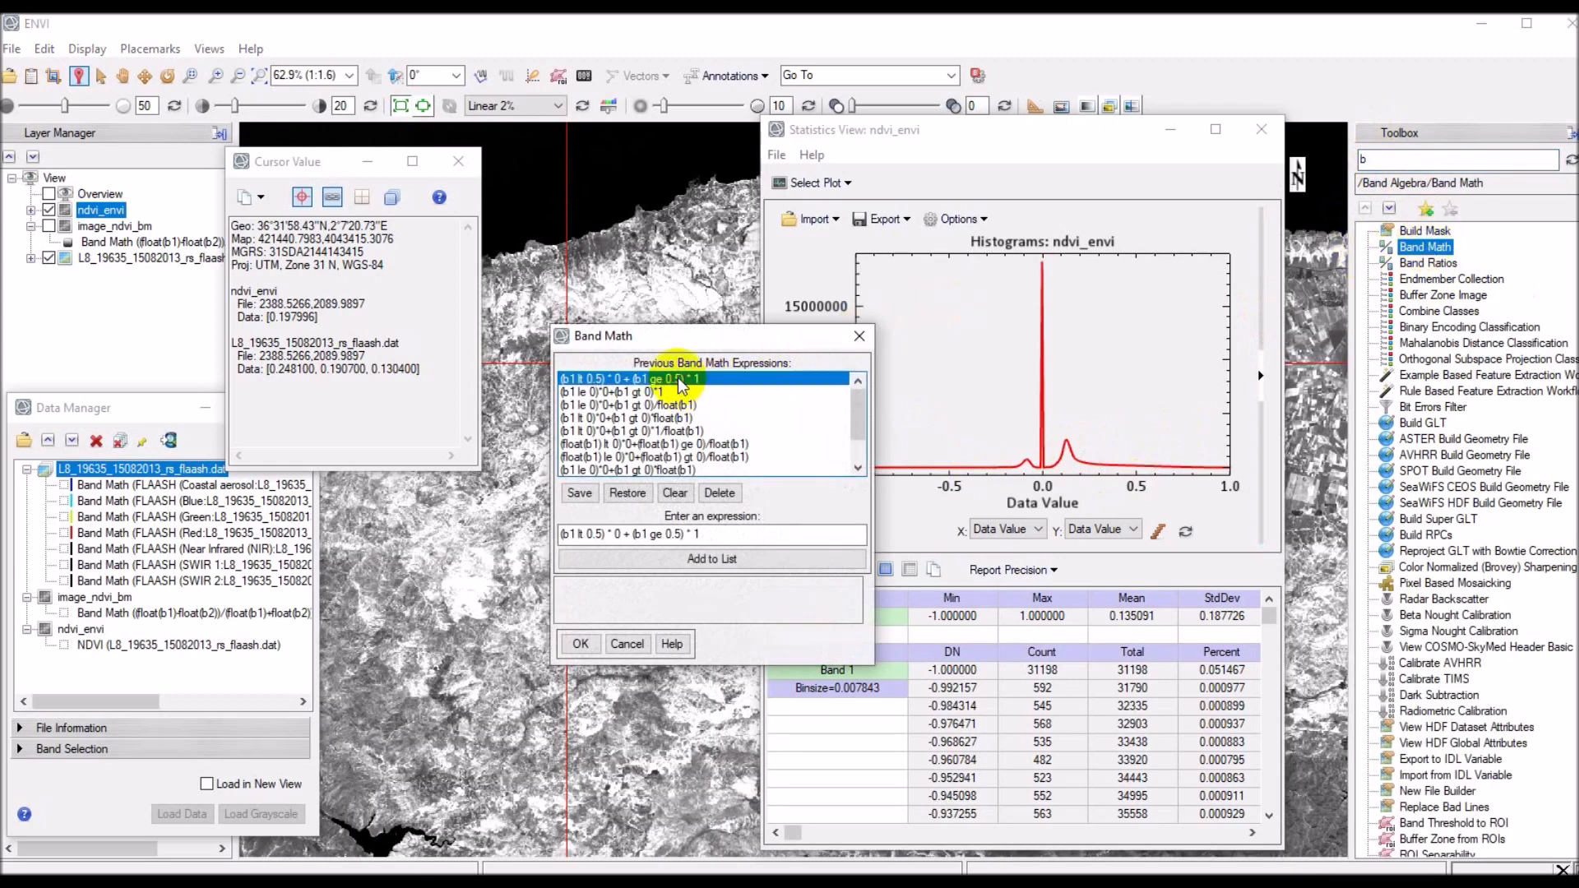
pyautogui.click(676, 493)
pyautogui.click(713, 534)
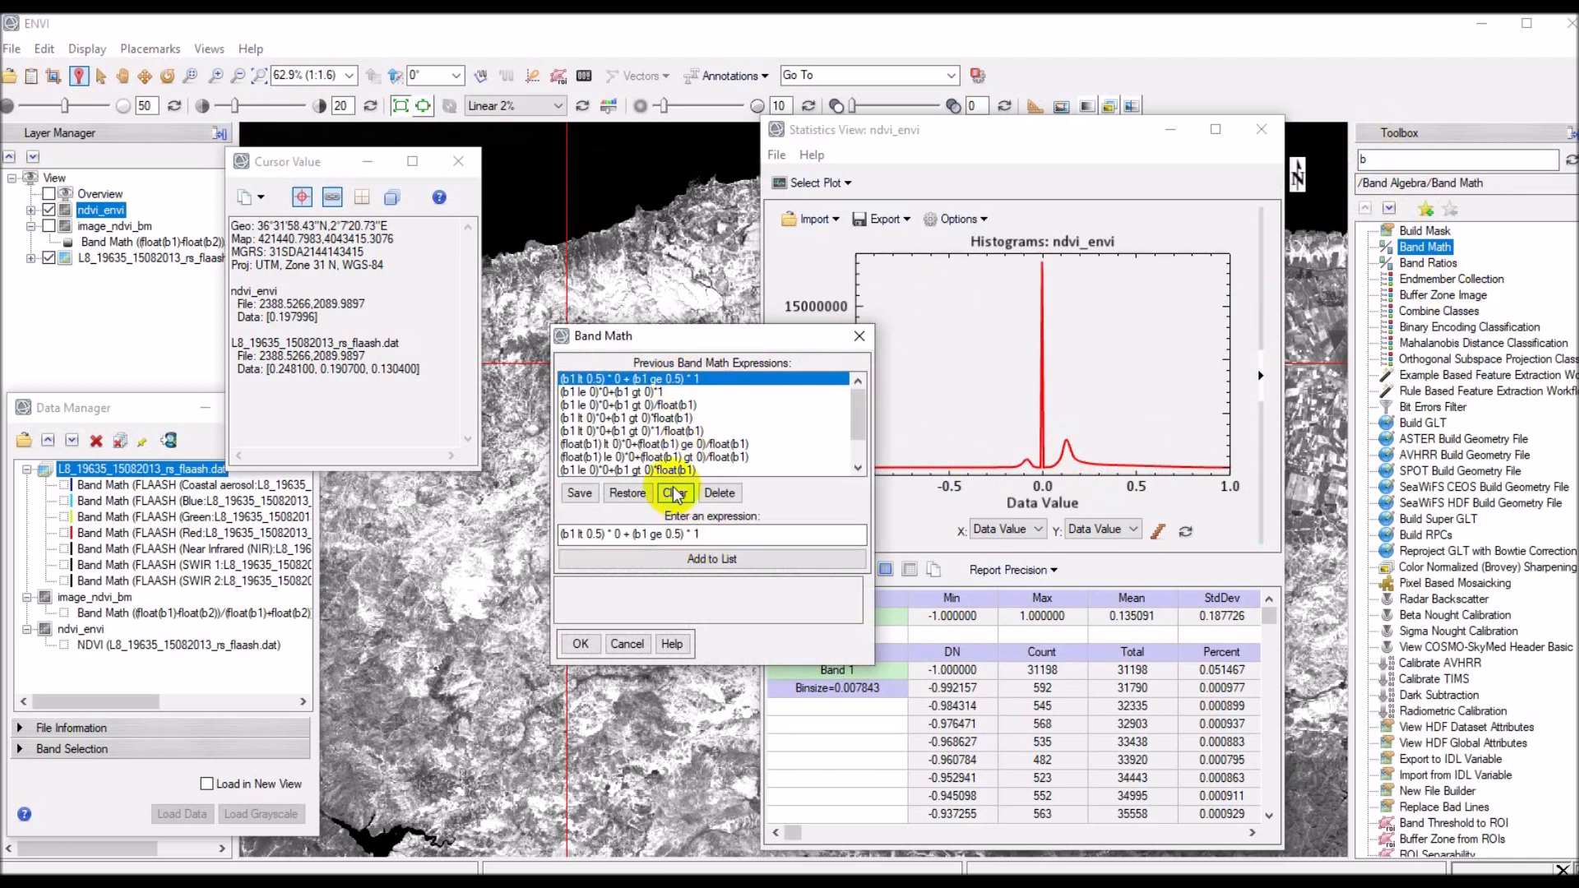
pyautogui.click(674, 492)
# Add the Band Math expression (b1 lt 0.5) * 0 + (b1 ge 0.5) * 1 to the list and accept it for band pairing
pyautogui.click(699, 535)
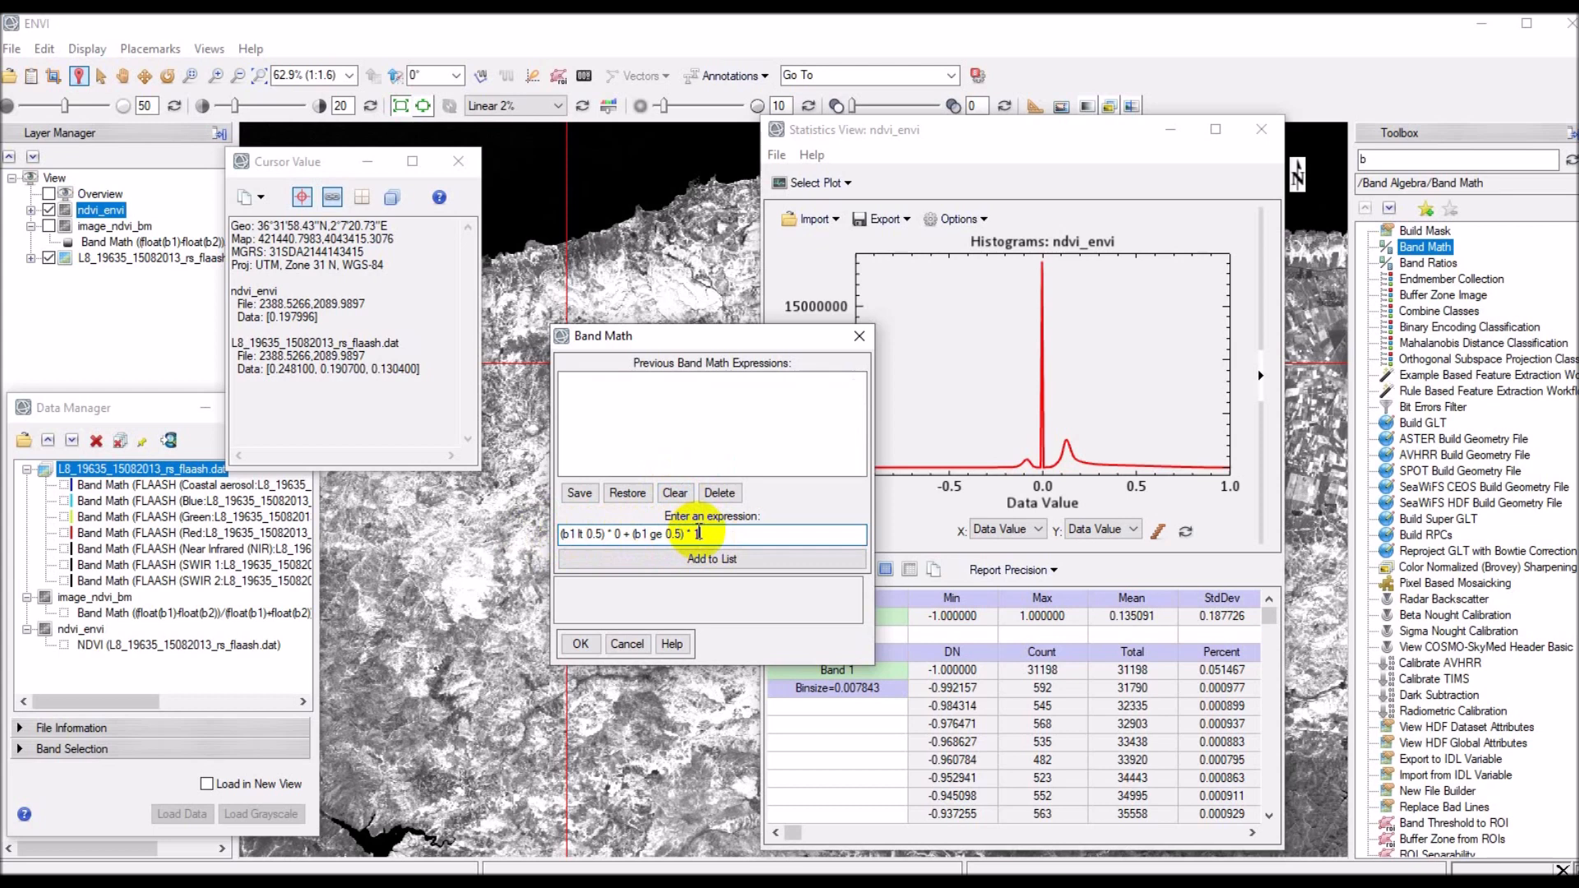
pyautogui.click(709, 559)
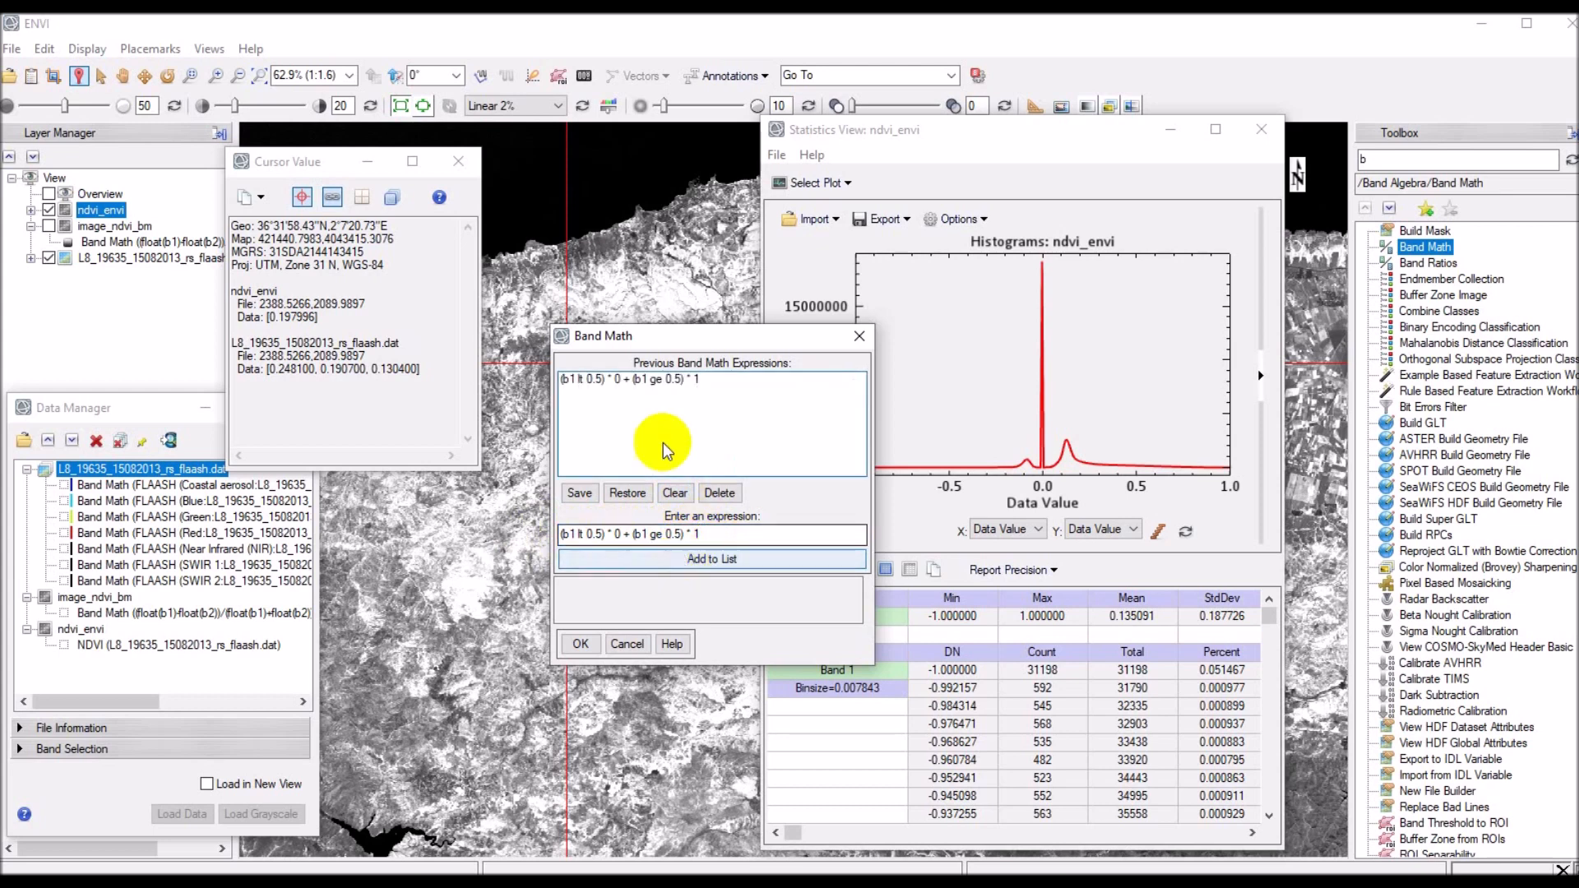
pyautogui.click(654, 380)
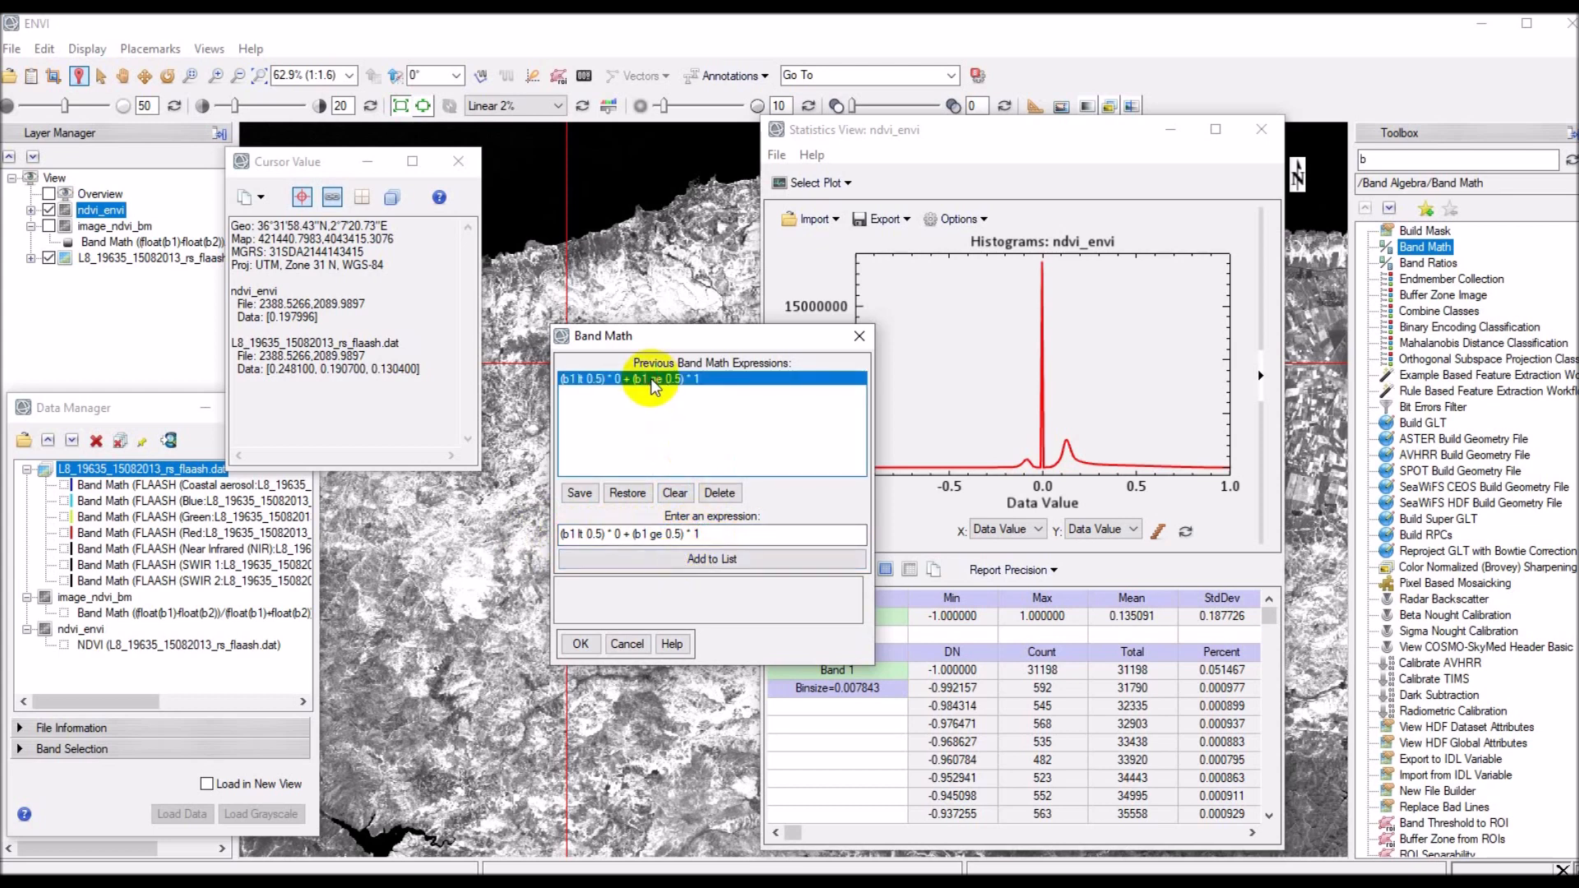
pyautogui.click(580, 645)
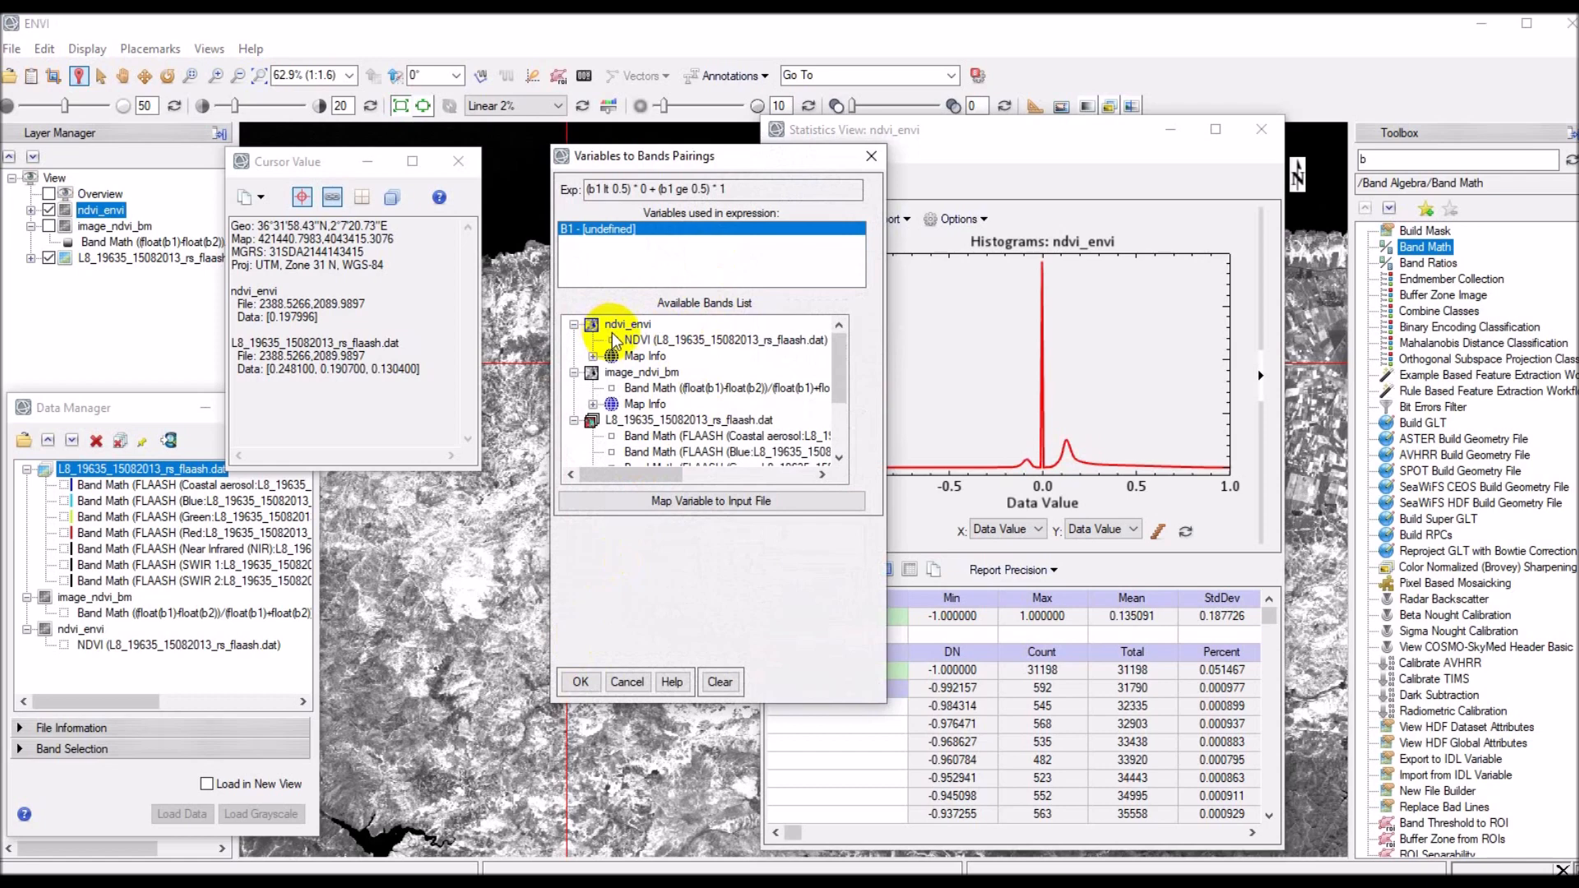
# Assign the NDVI band of ndvi_envi to B1 and run Band Math, overwriting the existing output file image_ndvi_bm_seg
pyautogui.click(649, 342)
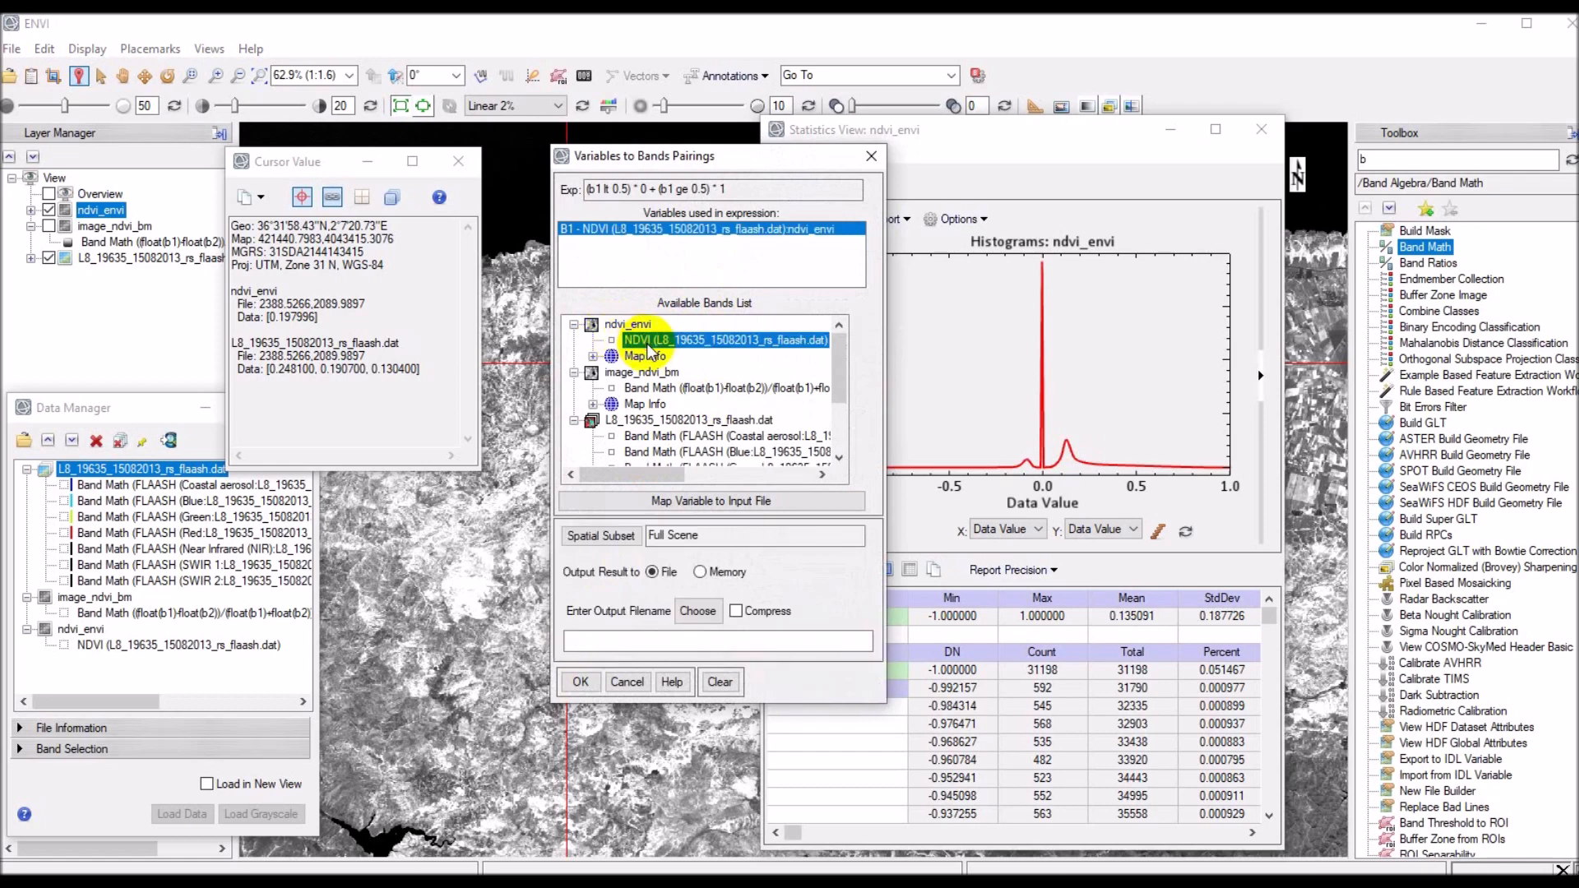
pyautogui.click(699, 612)
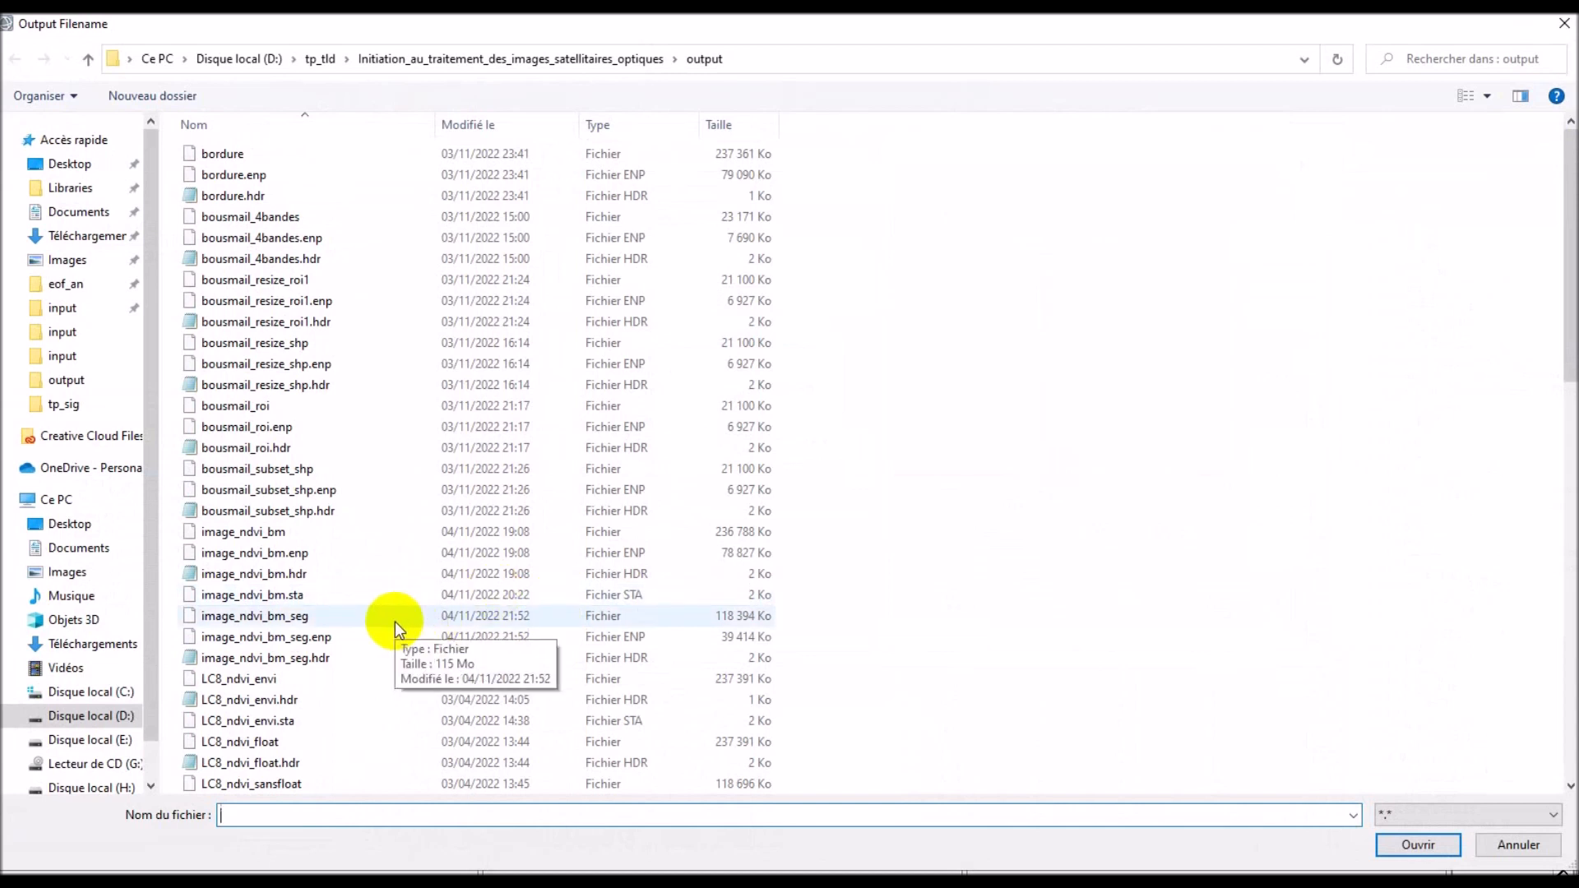
pyautogui.click(364, 614)
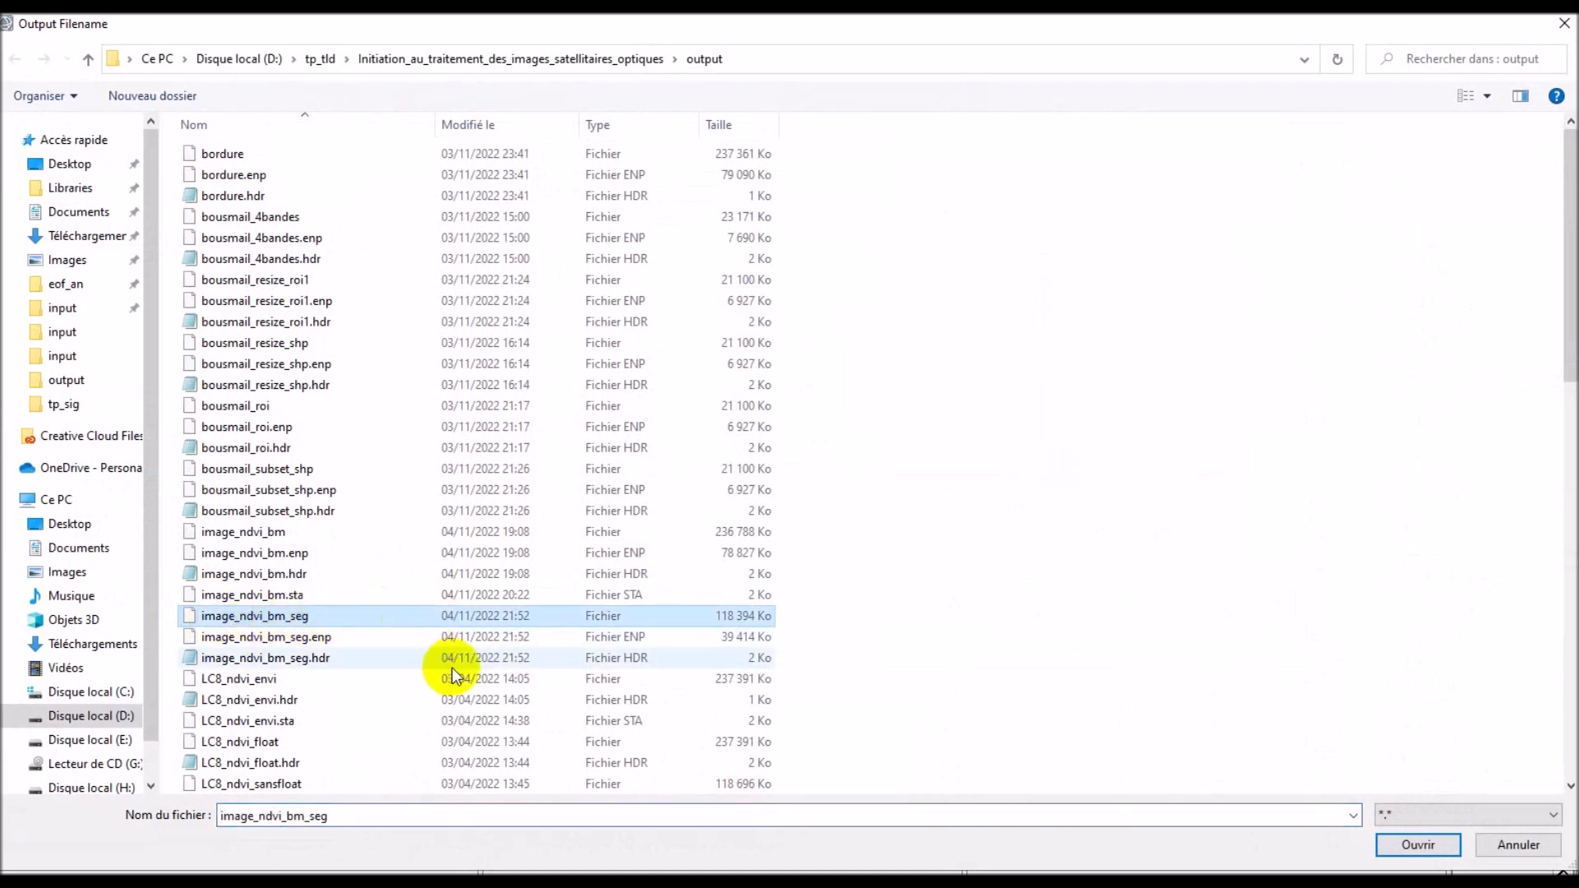
pyautogui.click(1390, 851)
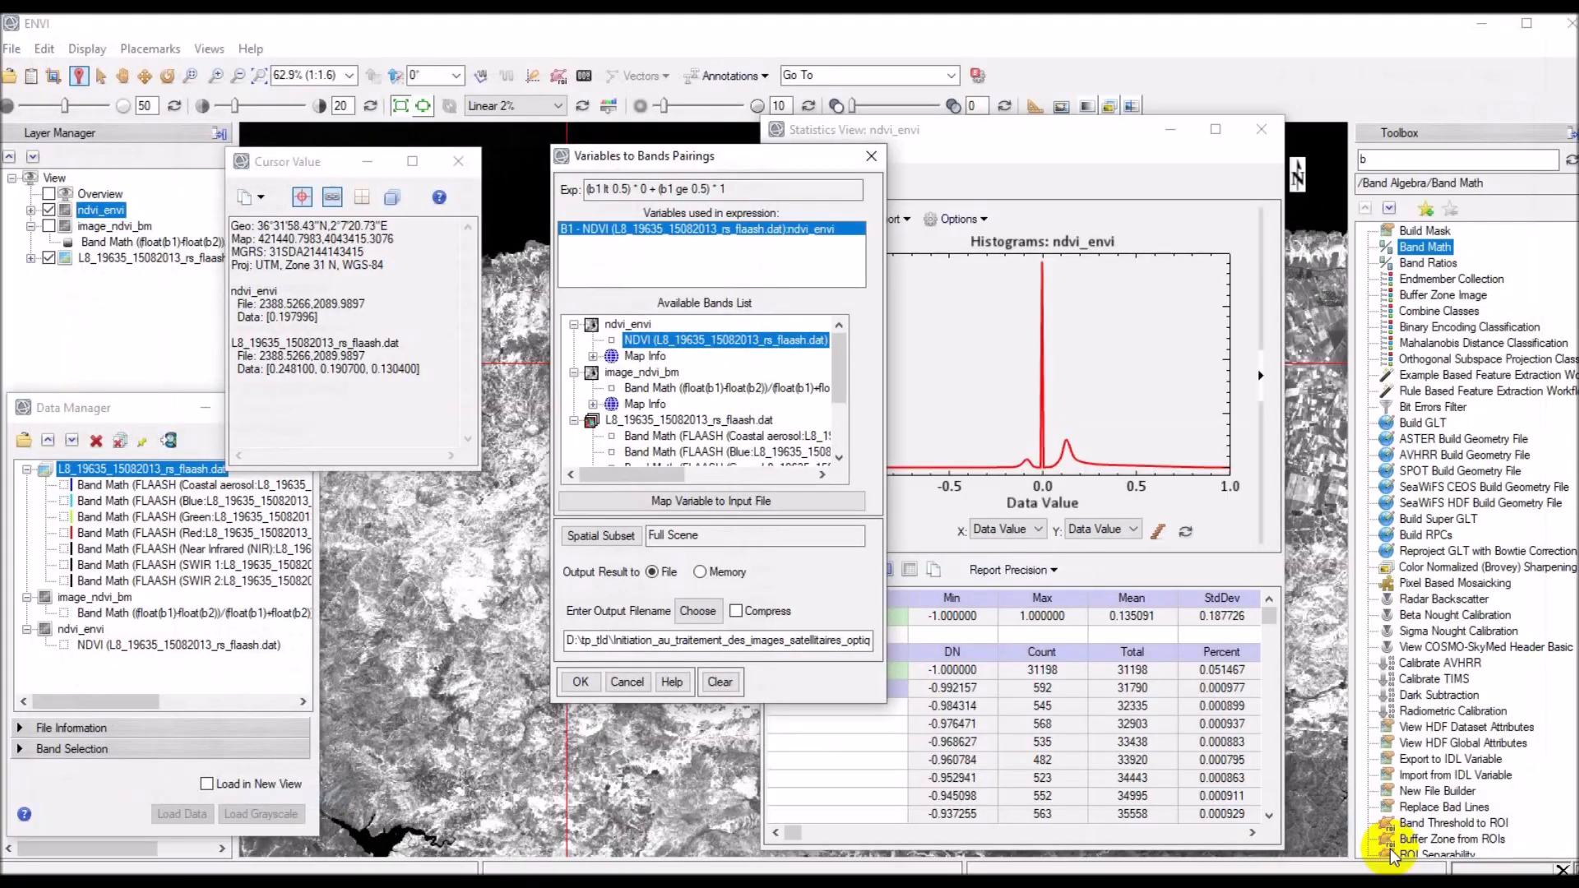
pyautogui.click(586, 682)
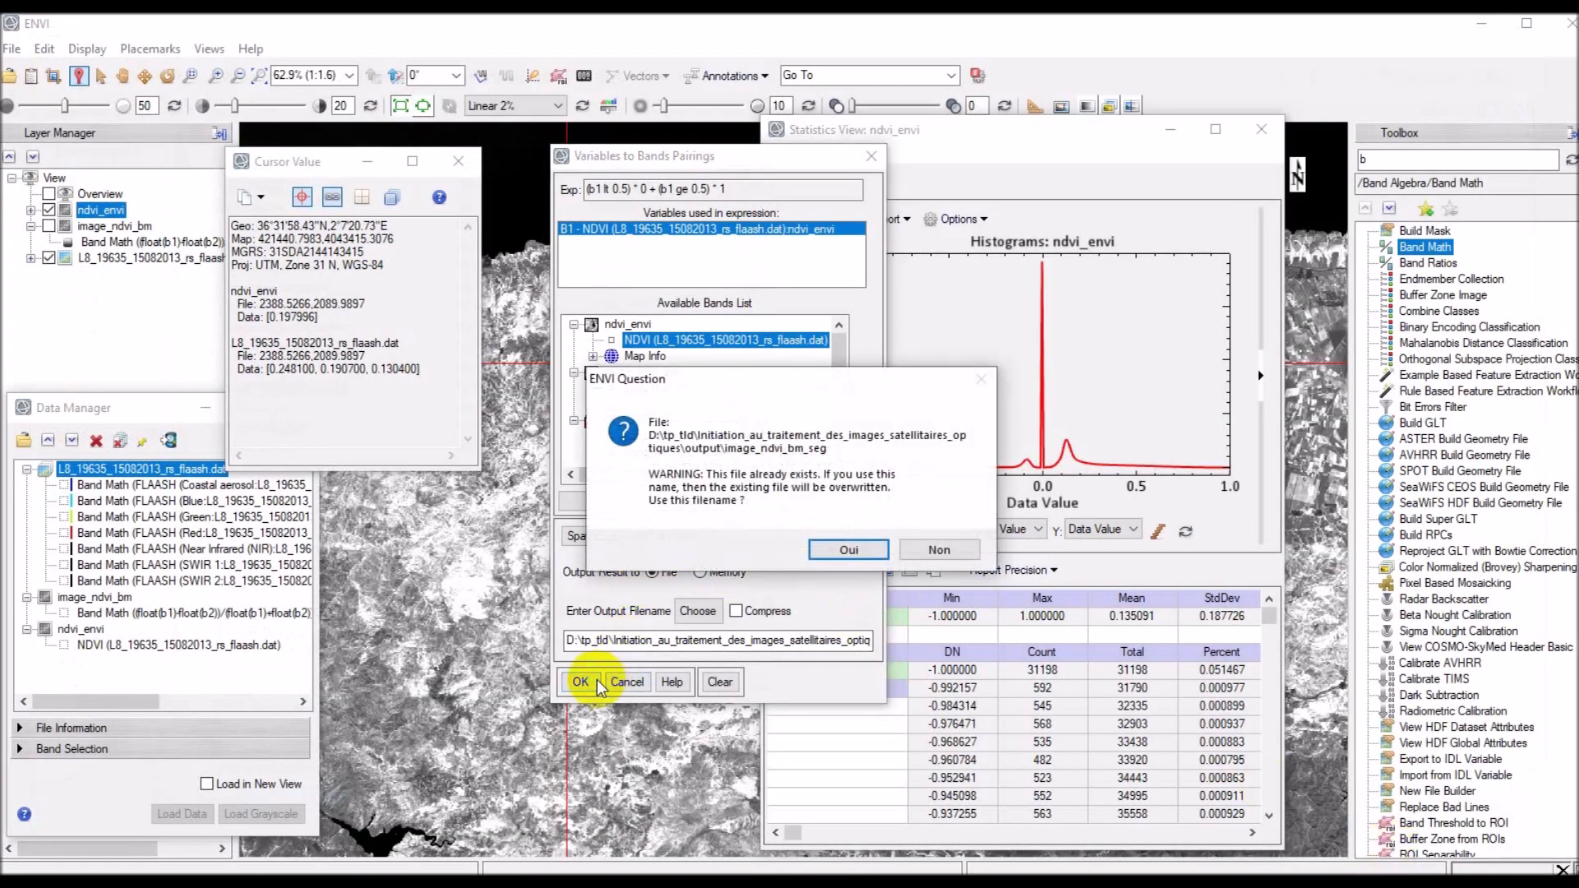
pyautogui.click(848, 550)
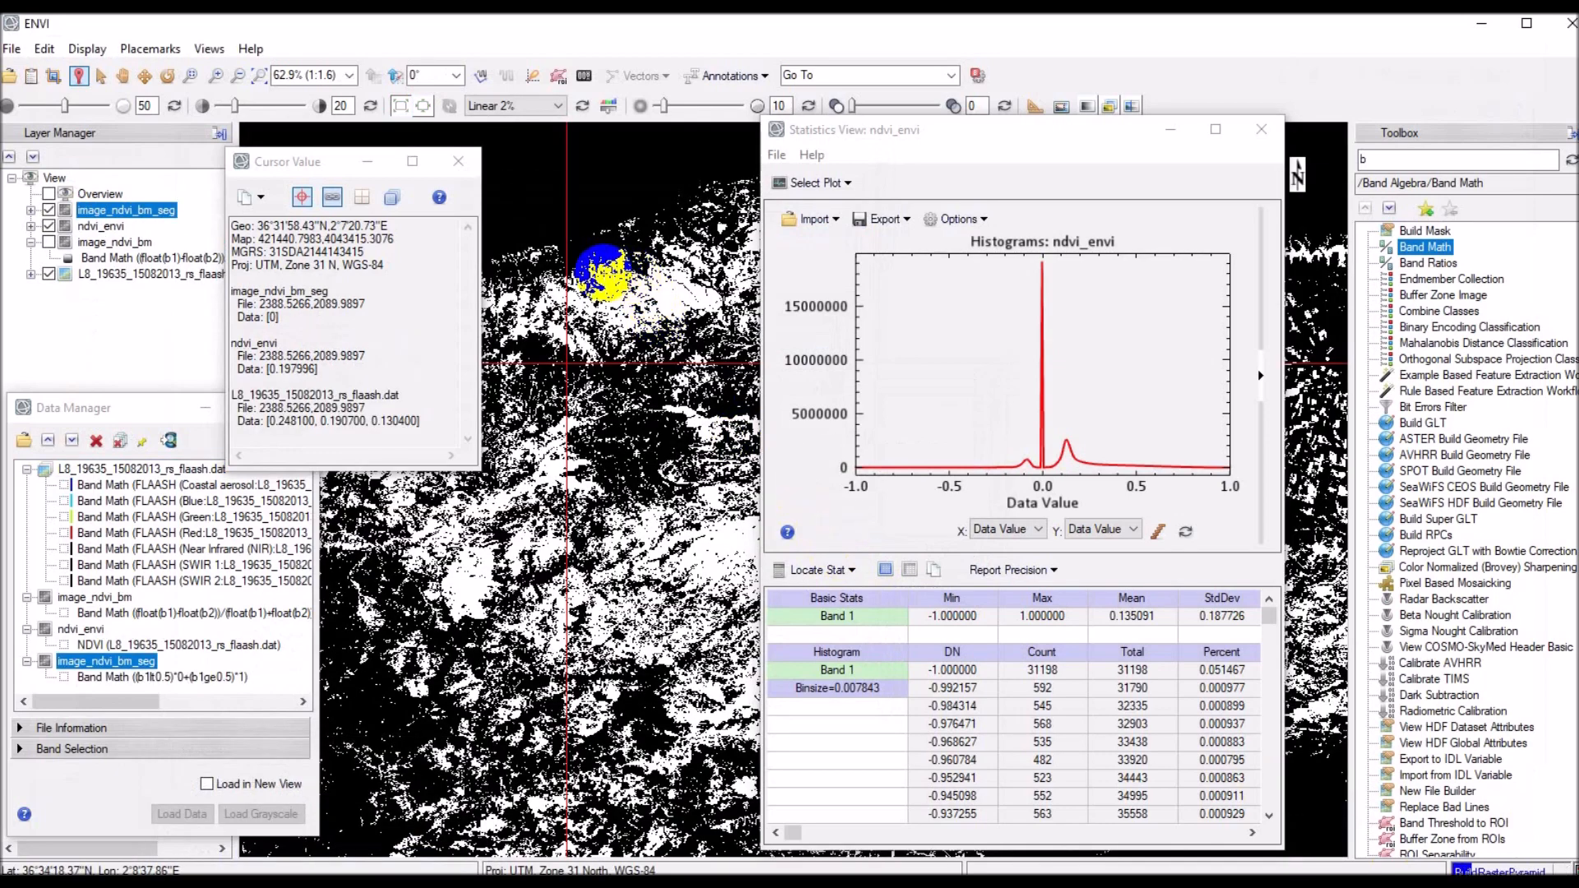
# Inspect the cursor values at a sea point and a land point, and compare image_ndvi_bm_seg with the layers beneath by toggling their visibility
pyautogui.click(523, 198)
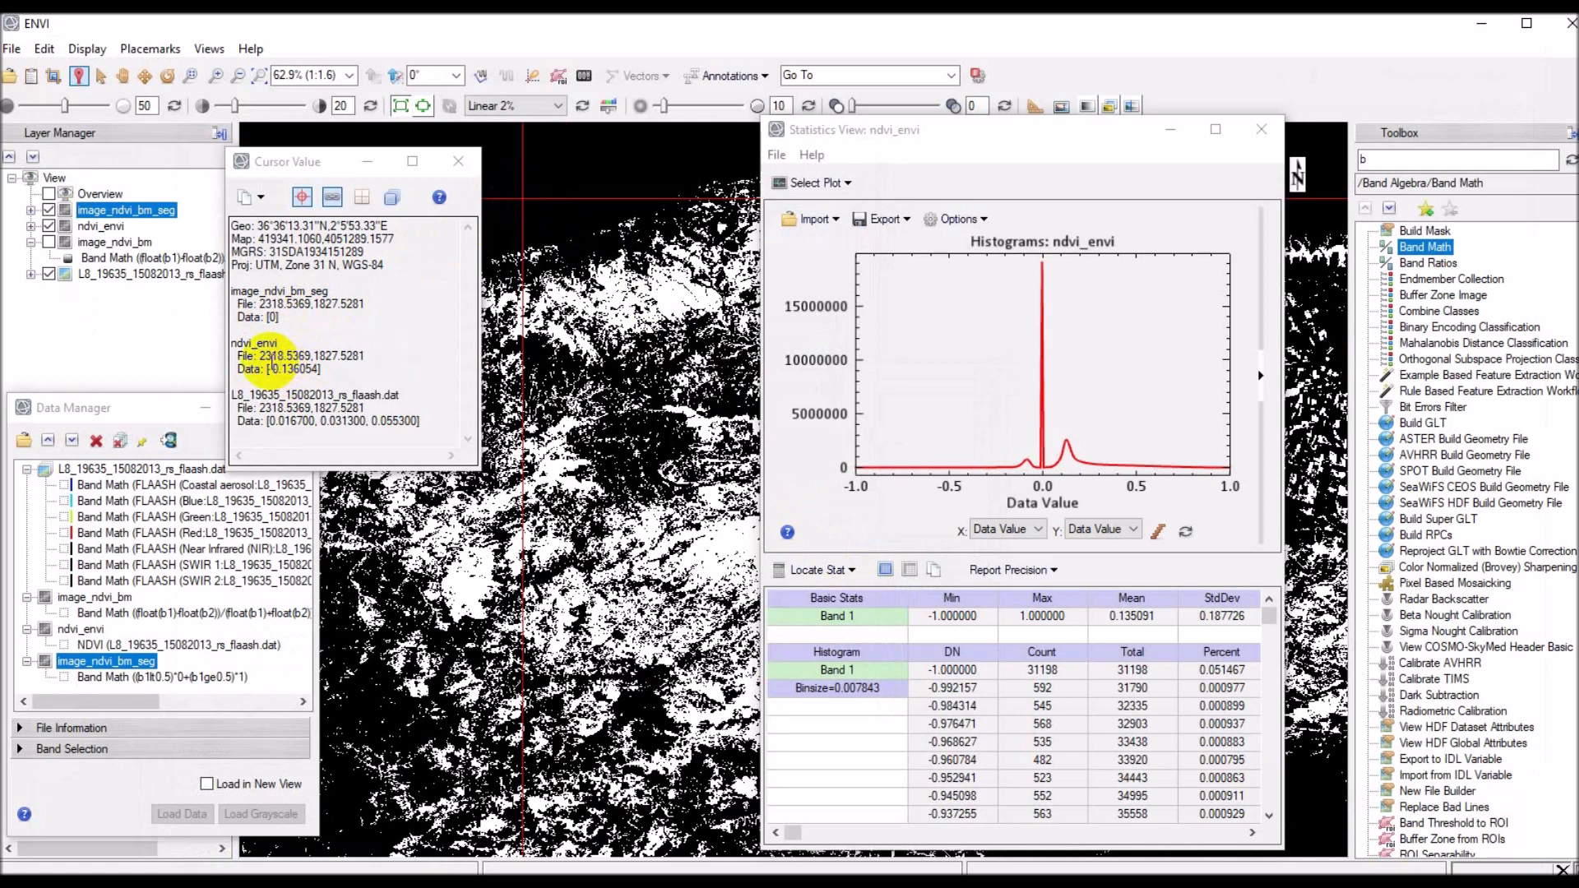
pyautogui.click(536, 351)
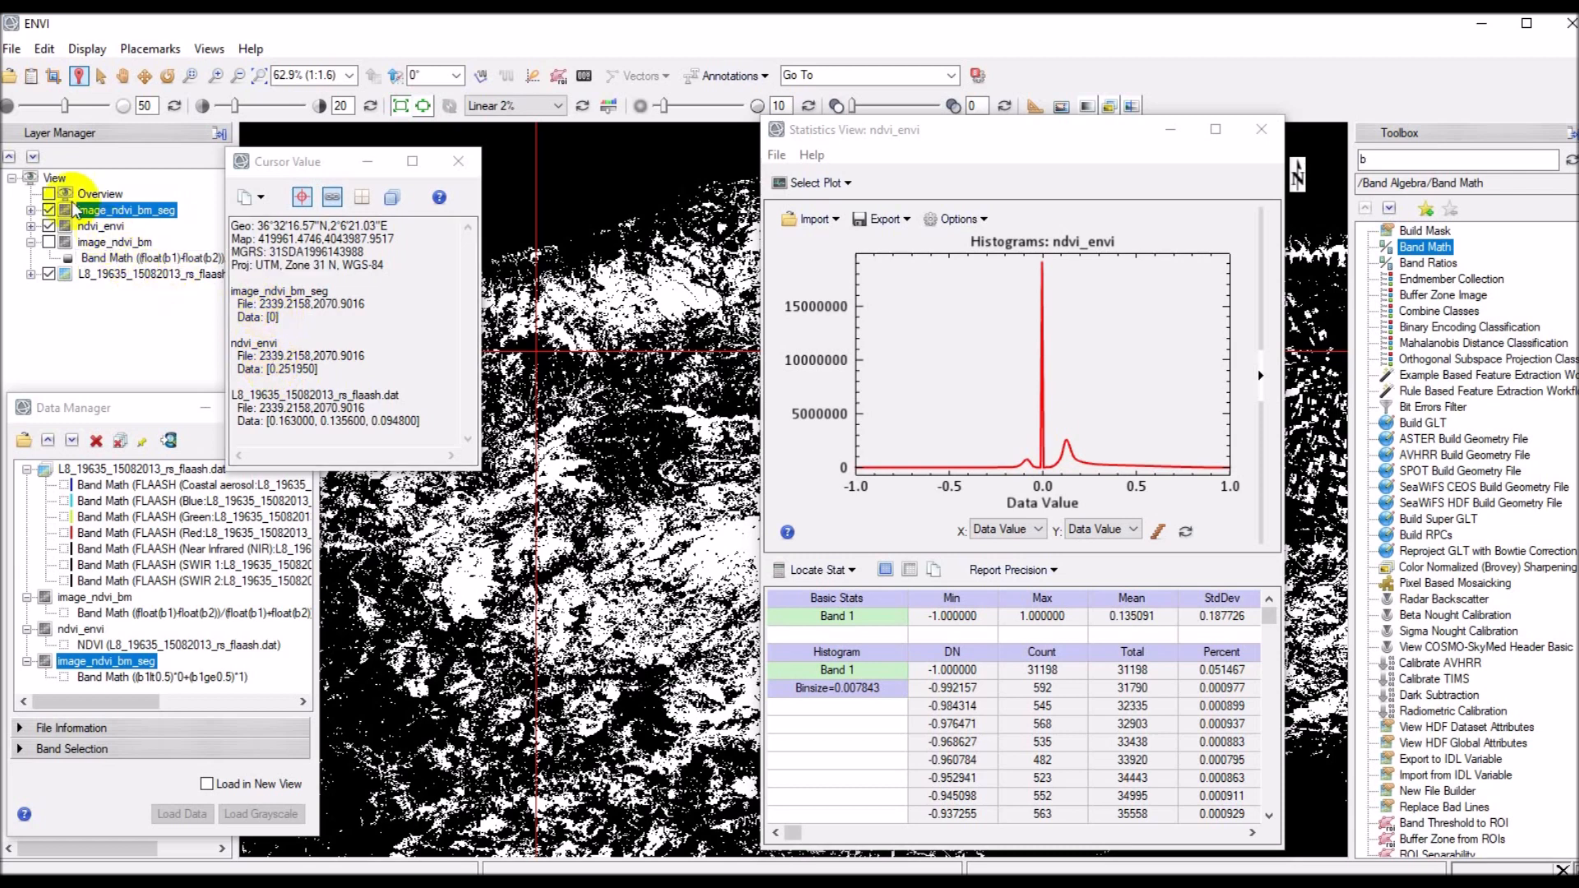
pyautogui.click(49, 210)
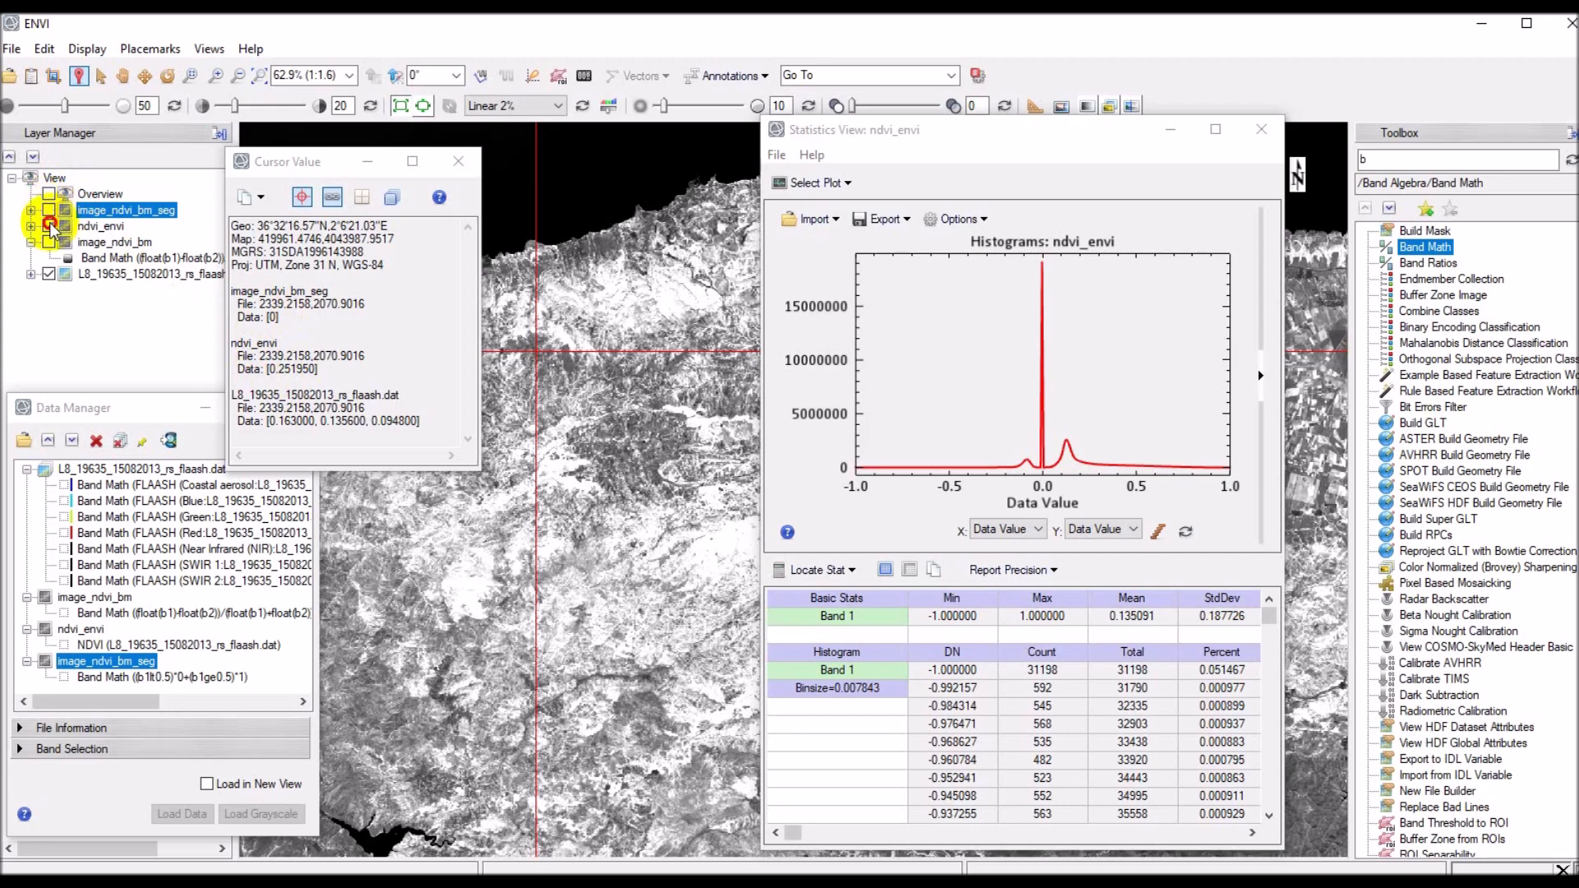
pyautogui.click(49, 226)
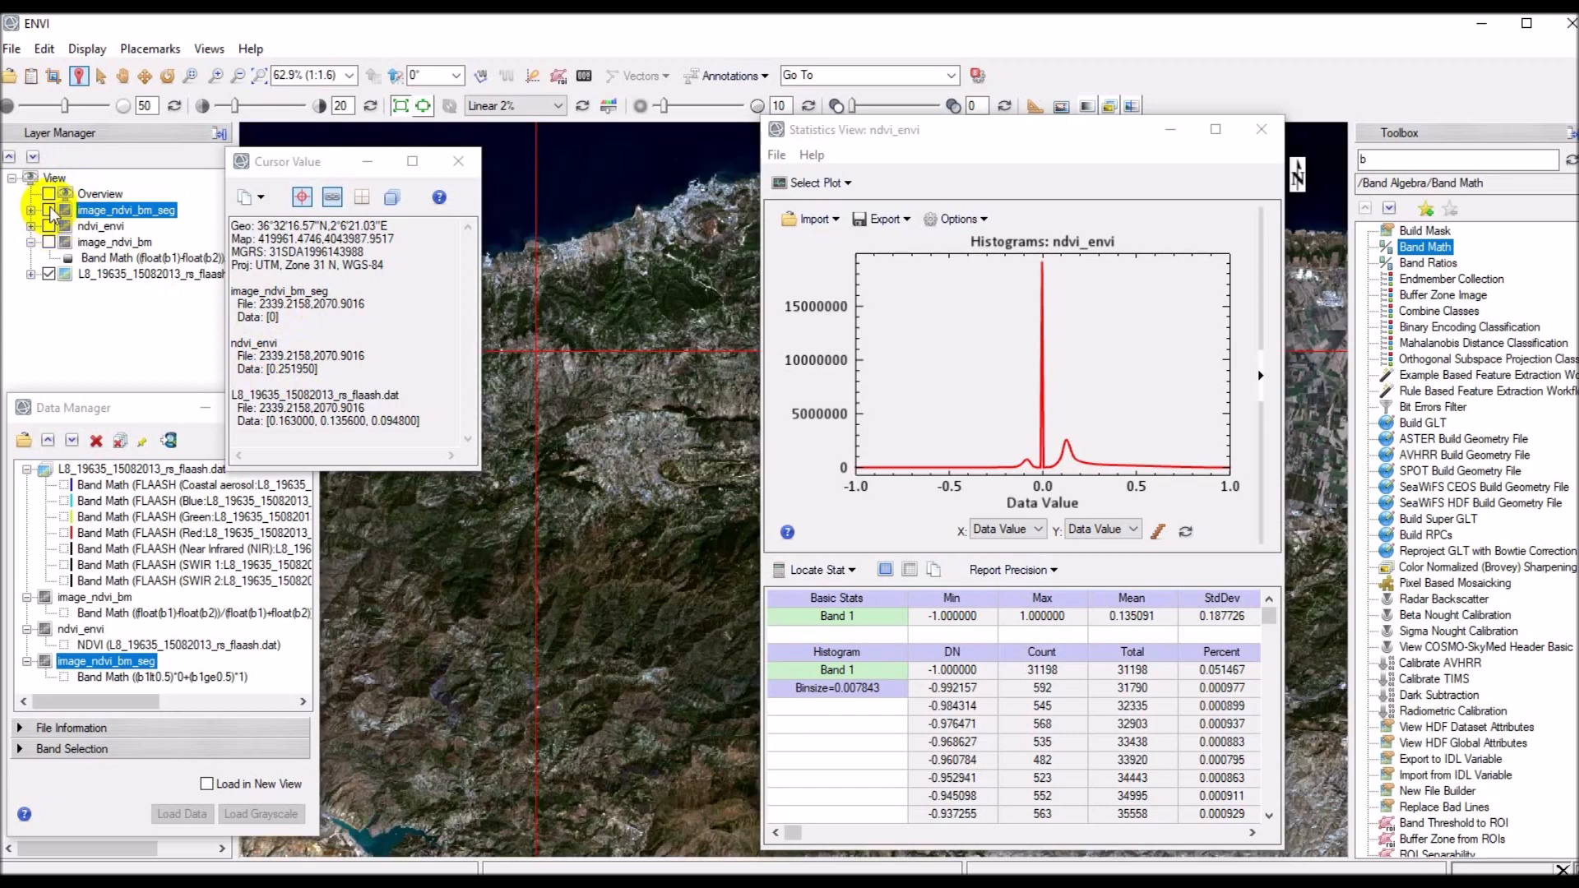
pyautogui.click(50, 210)
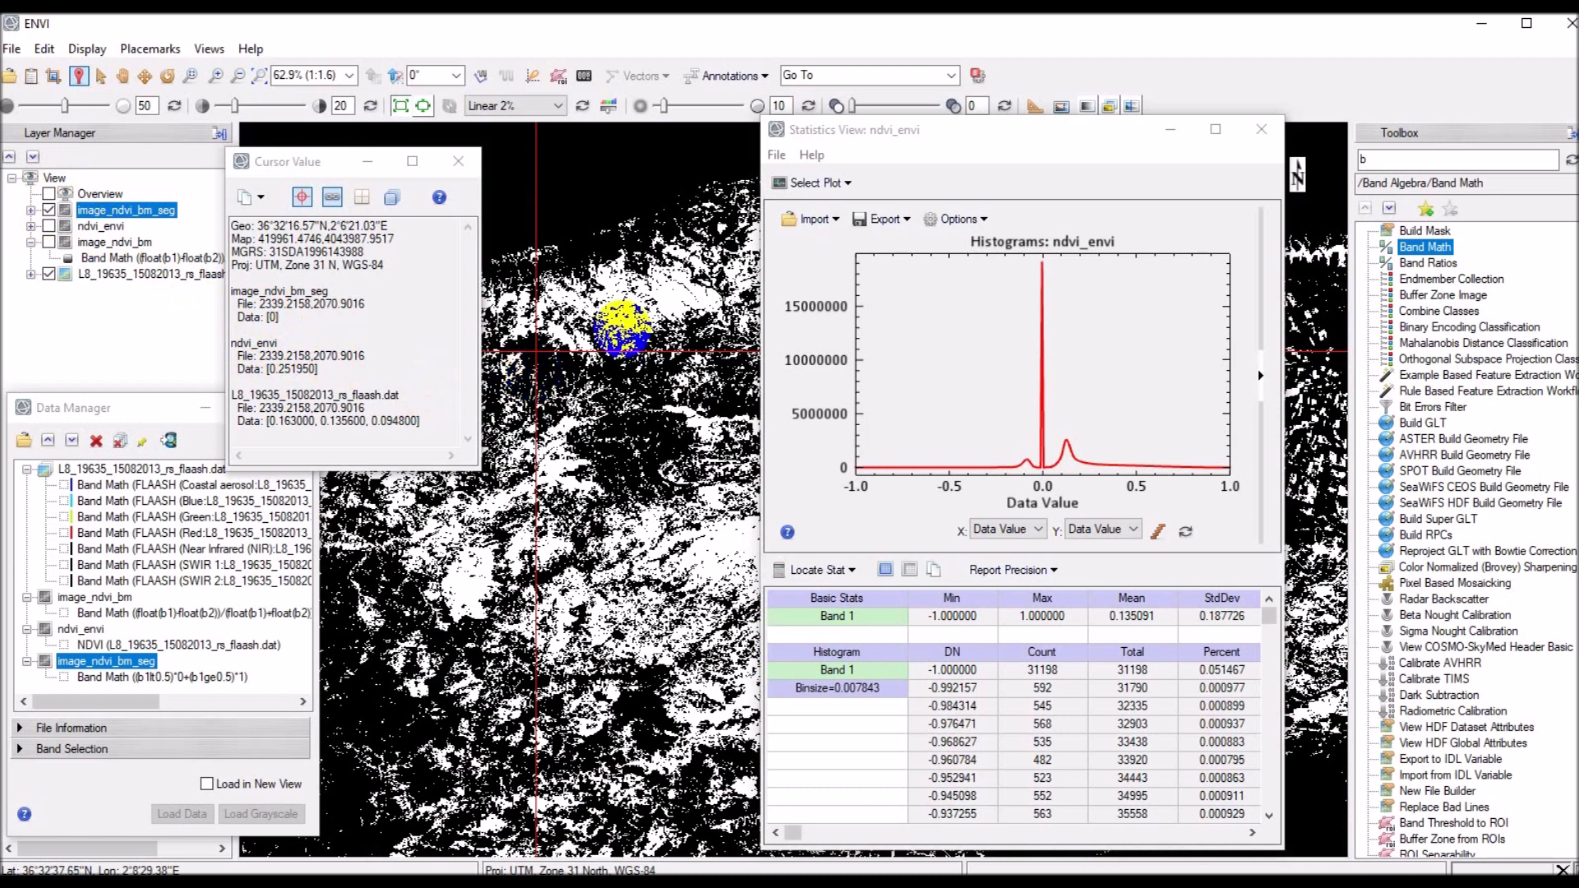
# Inspect the cursor values at two white points near the coast, and view the full extent of image_ndvi_bm_seg clear of the statistics window
pyautogui.click(673, 292)
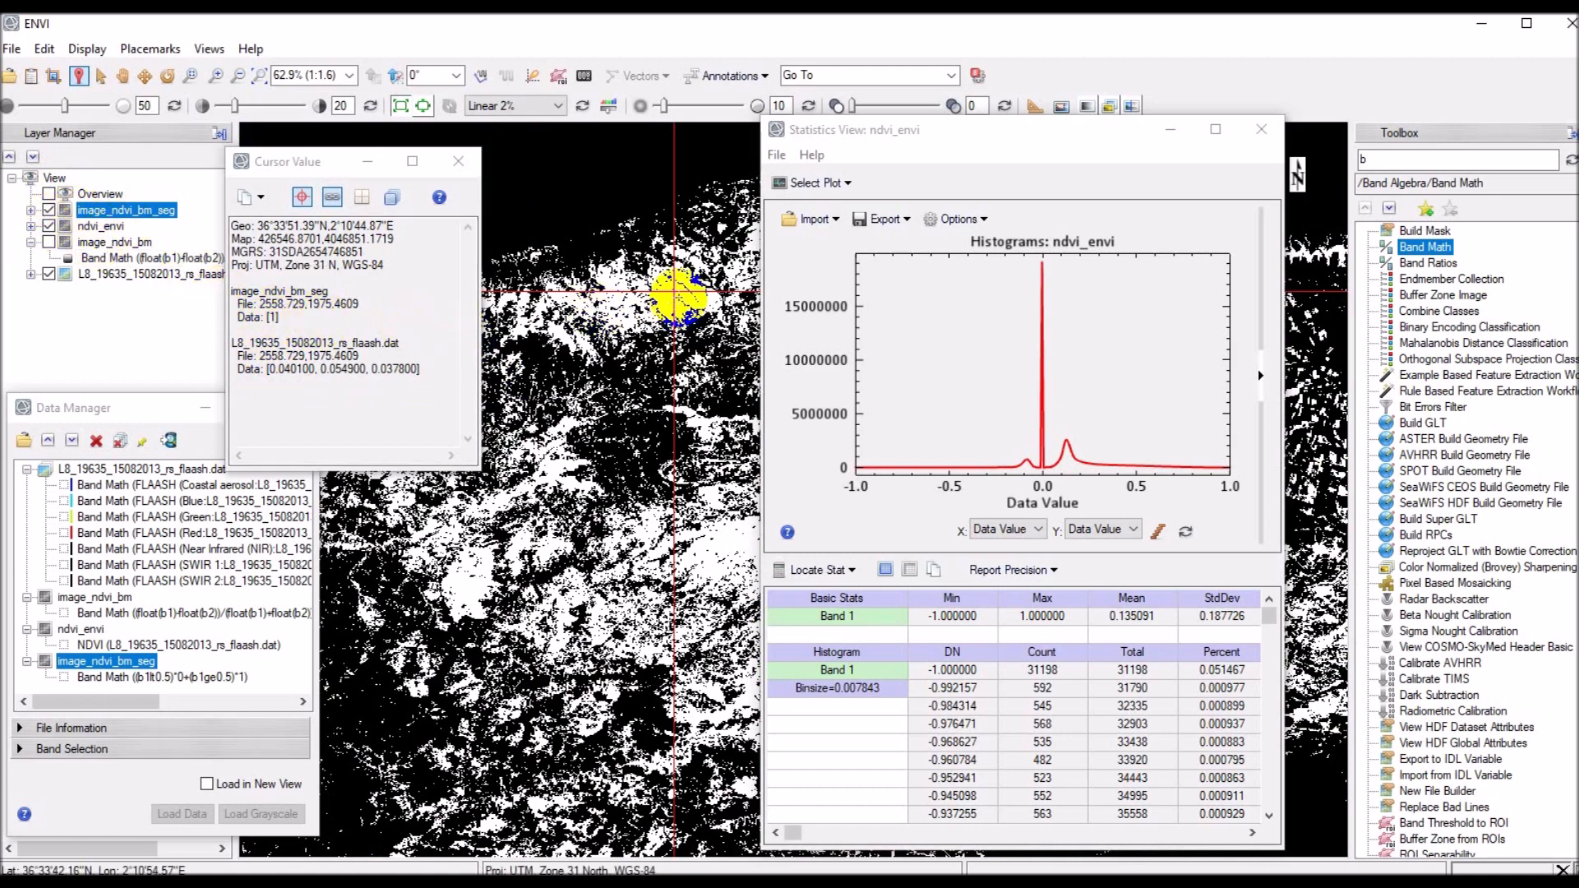
pyautogui.click(669, 297)
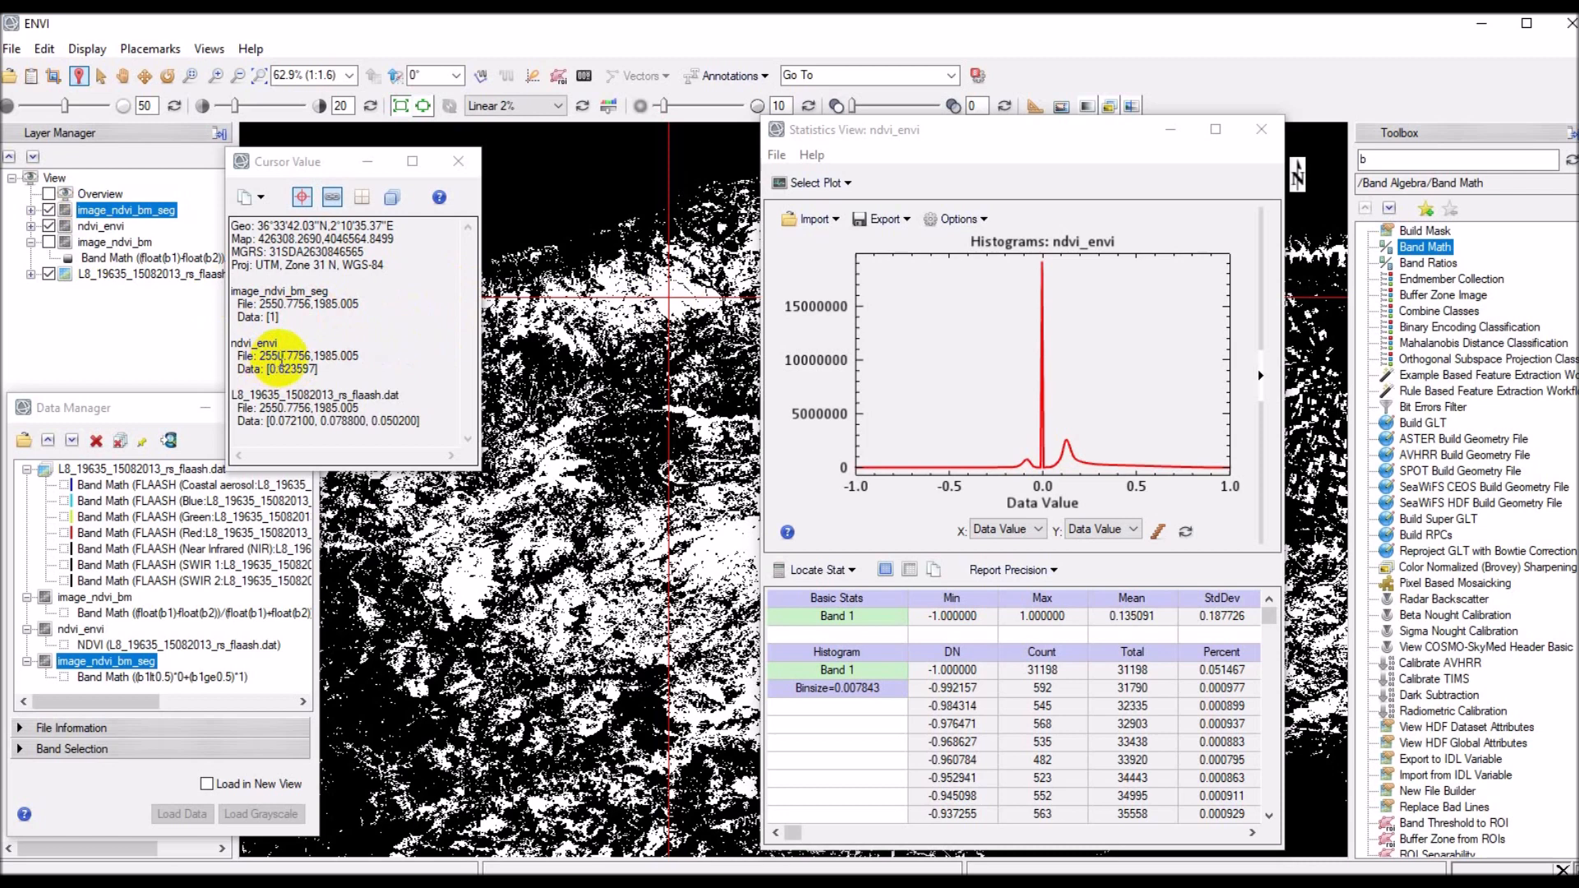
pyautogui.click(264, 81)
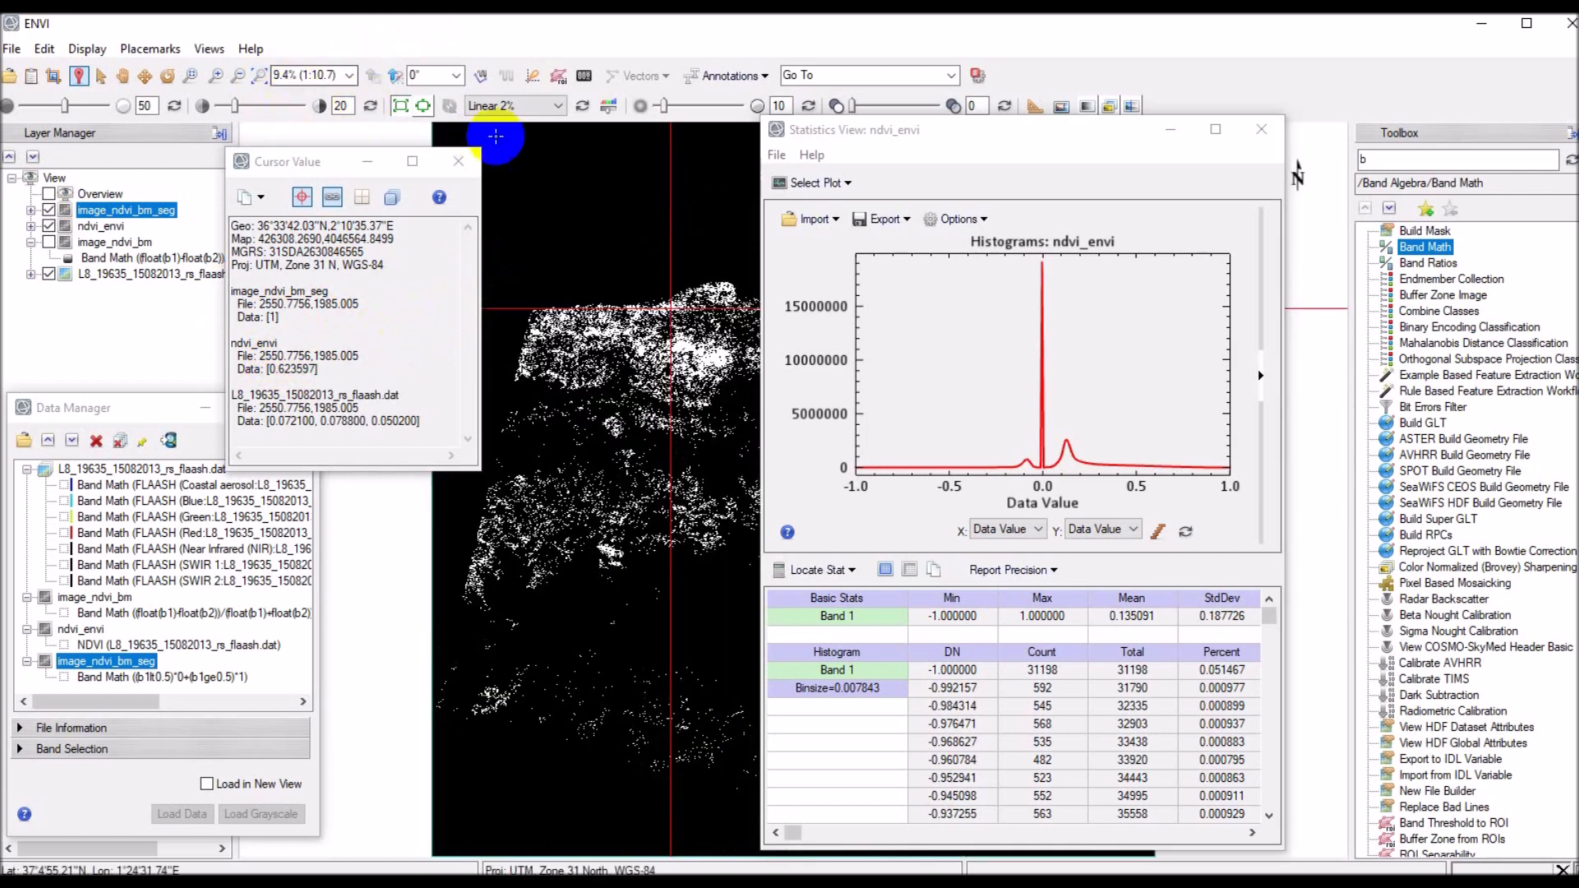
pyautogui.moveTo(840, 140); pyautogui.dragTo(1144, 128)
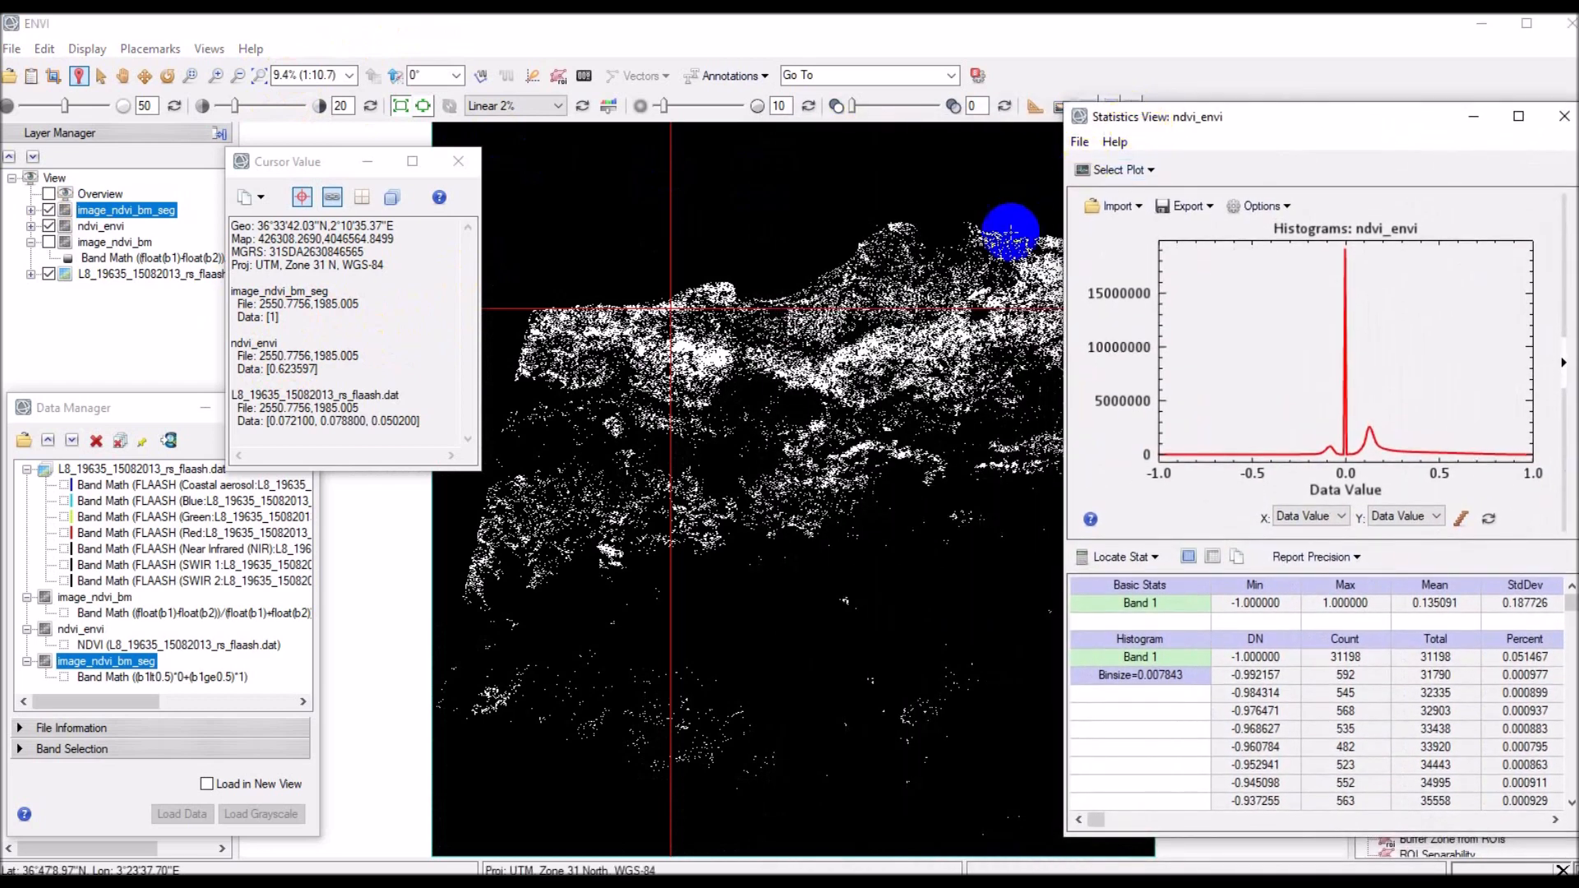